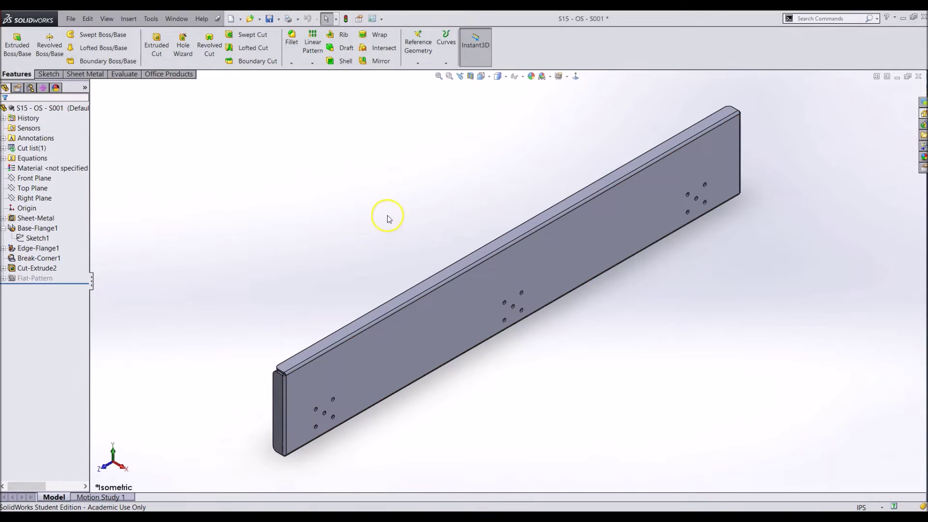
Step: Start a Hole Wizard drilled hole with the ANSI Inch standard, All Drill sizes, size 3/4, through all
{"action": "left_click", "coordinate": [184, 36]}
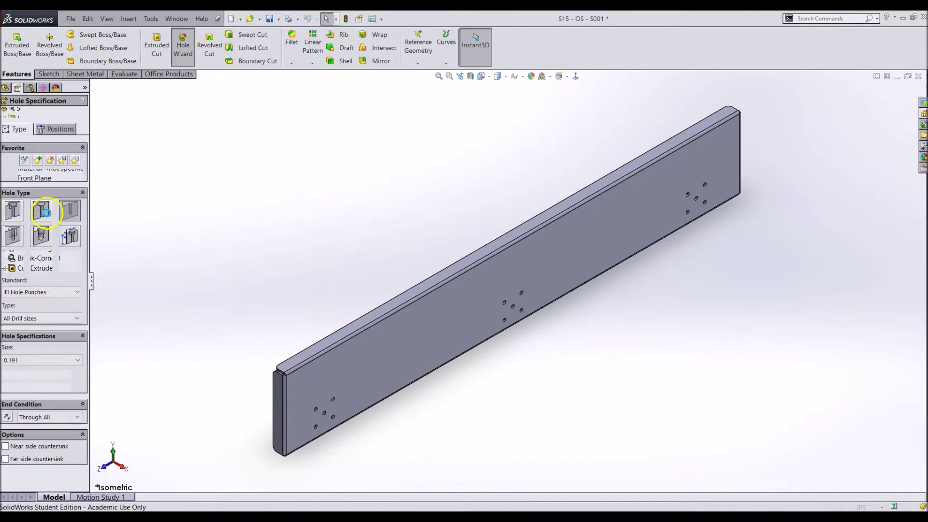
{"action": "left_click", "coordinate": [30, 292]}
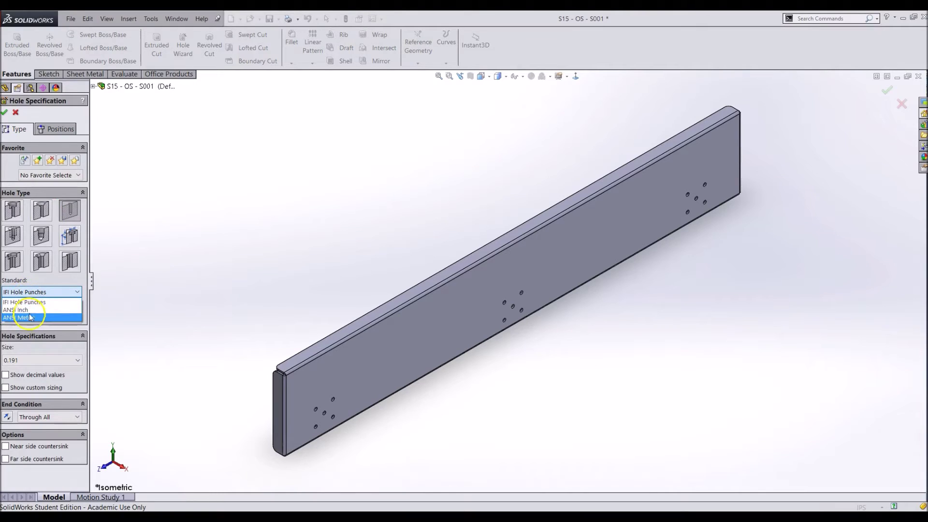
{"action": "left_click", "coordinate": [28, 310]}
{"action": "left_click", "coordinate": [30, 318]}
{"action": "left_click", "coordinate": [30, 329]}
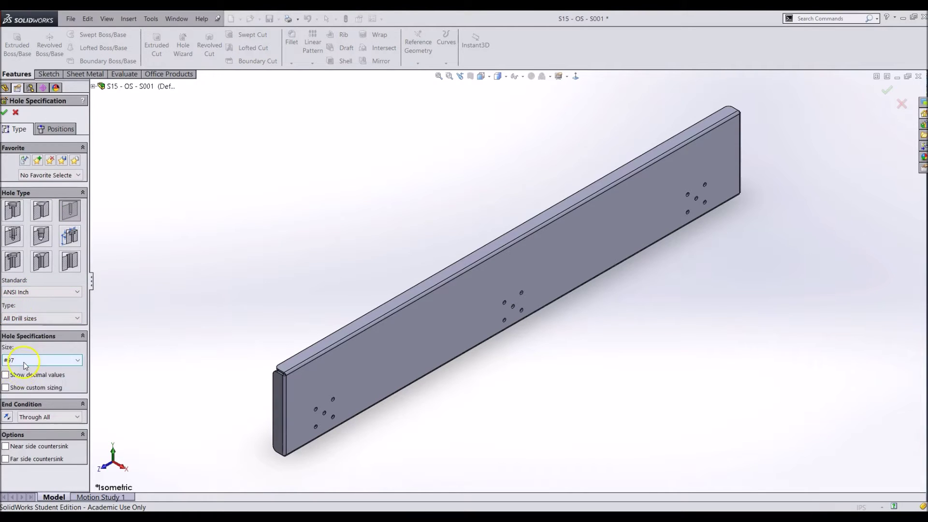
{"action": "left_click", "coordinate": [39, 360]}
{"action": "scroll", "coordinate": [32, 420], "scroll_direction": "down", "scroll_amount": 20}
{"action": "scroll", "coordinate": [33, 425], "scroll_direction": "down", "scroll_amount": 20}
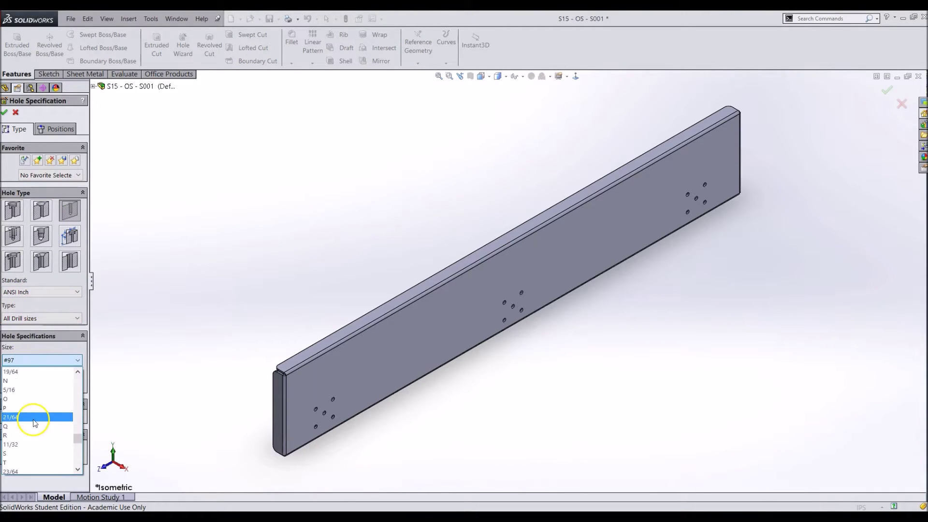
{"action": "left_click", "coordinate": [36, 406]}
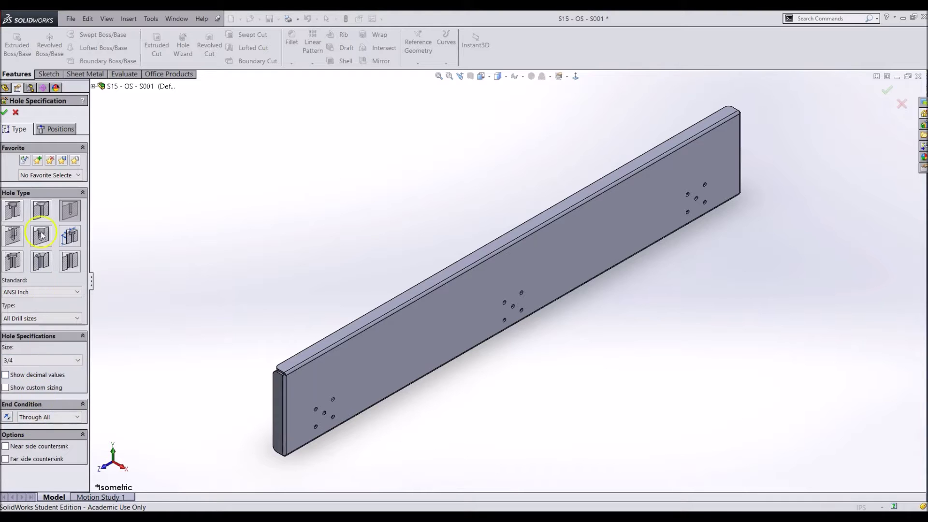
Step: Place the hole's point on the plate's front face and show the base flange's Sketch1
{"action": "left_click", "coordinate": [54, 130]}
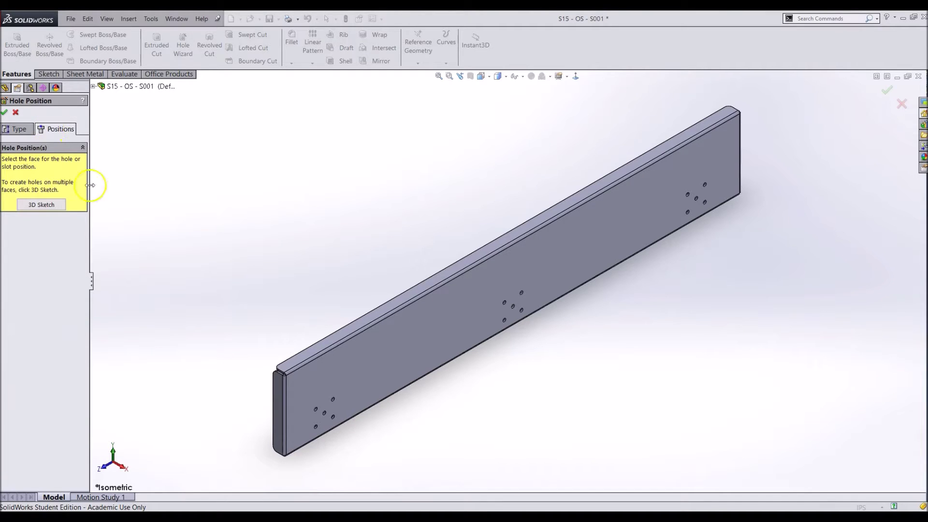
{"action": "left_click", "coordinate": [614, 233]}
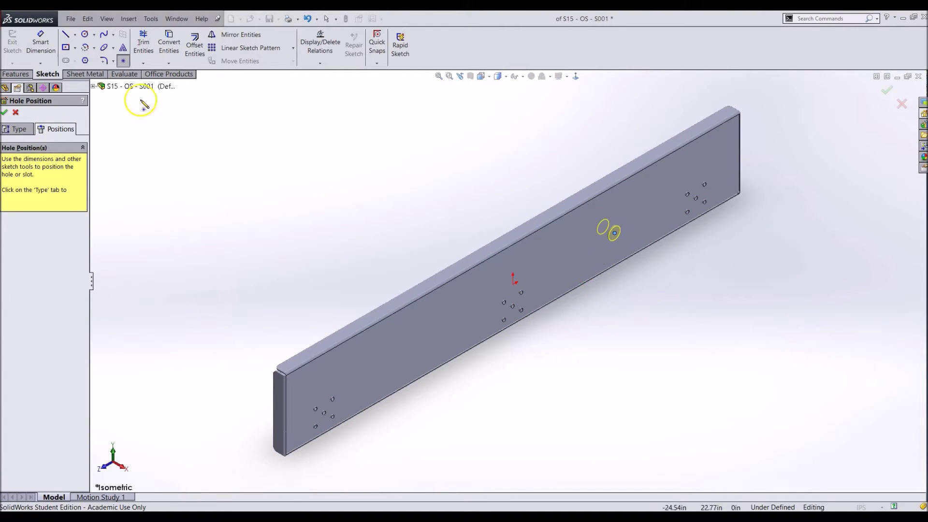
{"action": "left_click", "coordinate": [93, 86]}
{"action": "left_click", "coordinate": [102, 207]}
{"action": "right_click", "coordinate": [127, 216]}
{"action": "left_click", "coordinate": [131, 204]}
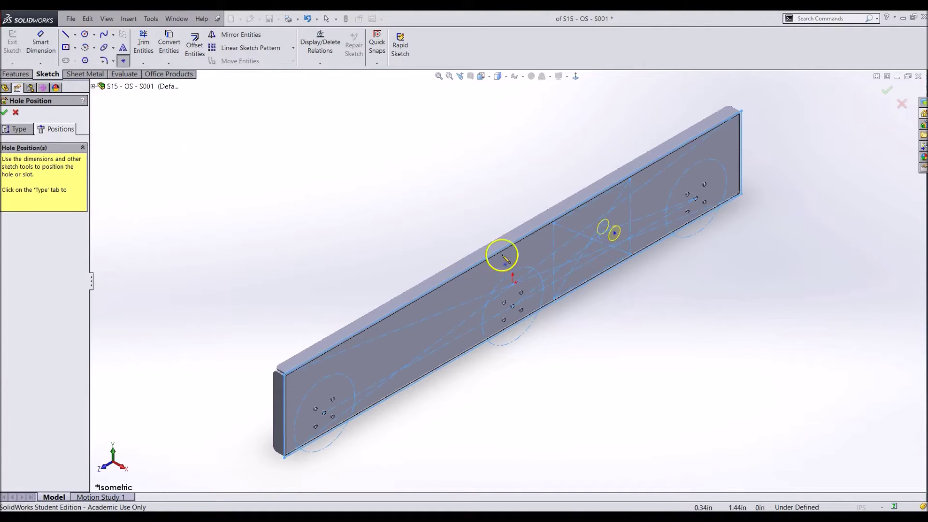
Step: Attach the 3/4 hole's centre to the layout sketch's construction point between the middle and end wheel patterns and finish the hole
{"action": "scroll", "coordinate": [603, 252], "scroll_direction": "down", "scroll_amount": 5}
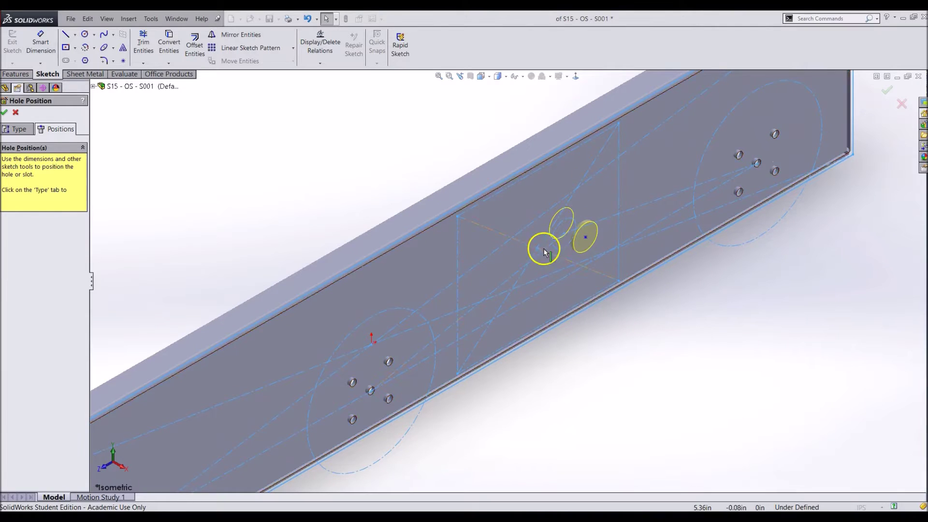
{"action": "left_click", "coordinate": [564, 234]}
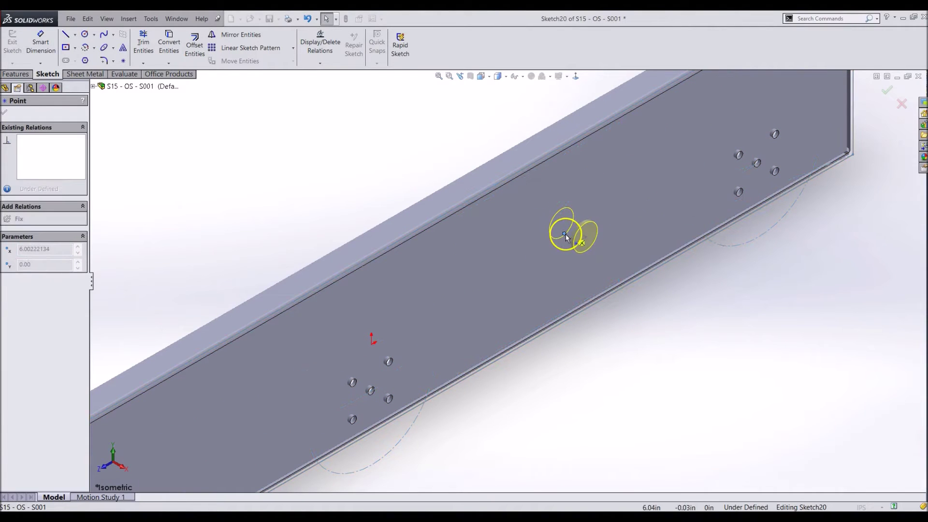
{"action": "left_click", "coordinate": [116, 156]}
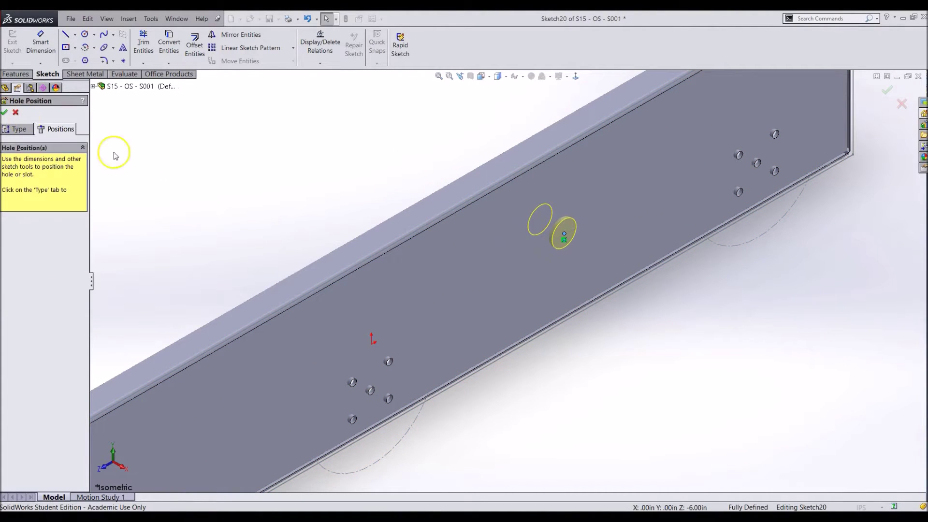
{"action": "key", "text": "alt"}
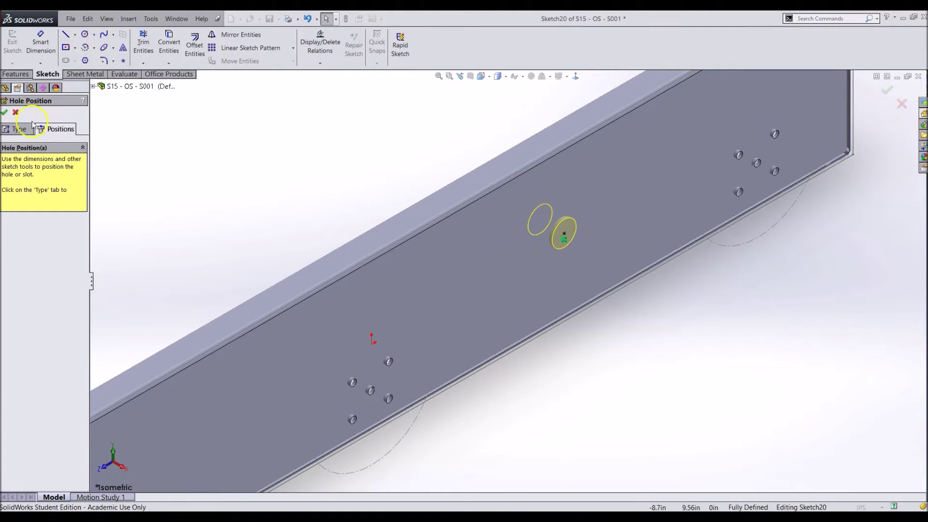
{"action": "left_click", "coordinate": [5, 113]}
Step: Switch to the VEXpro 217-2428 gearbox drawing and examine its mounting hole and shaft dimensions
{"action": "key", "text": "ctrl+4"}
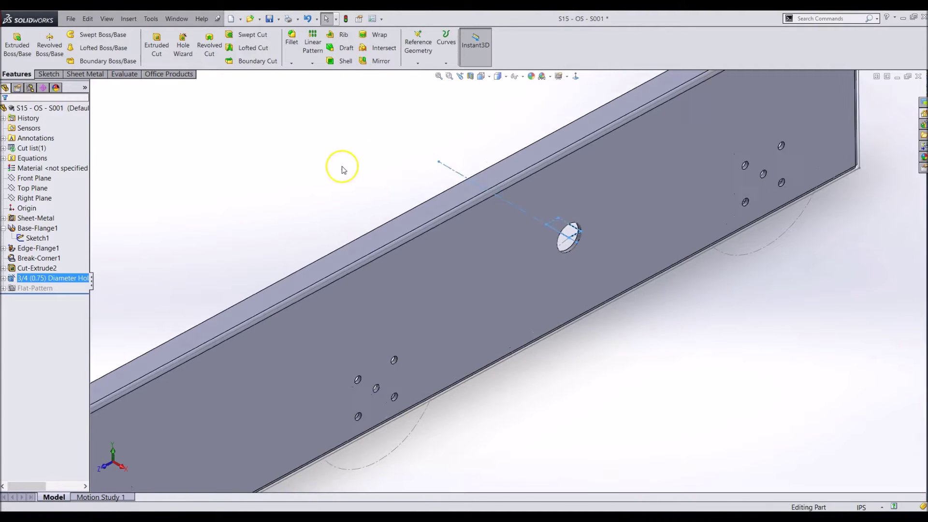
{"action": "left_click", "coordinate": [363, 164]}
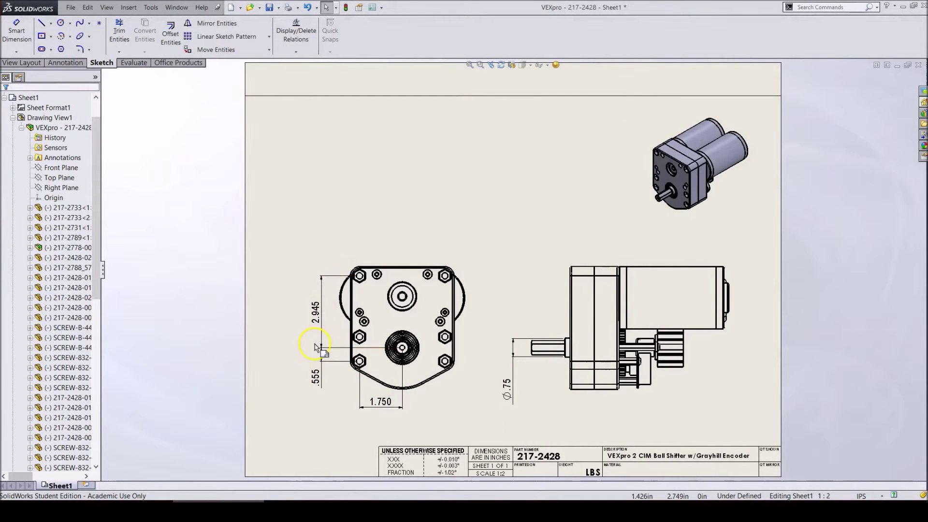
{"action": "left_click", "coordinate": [281, 344]}
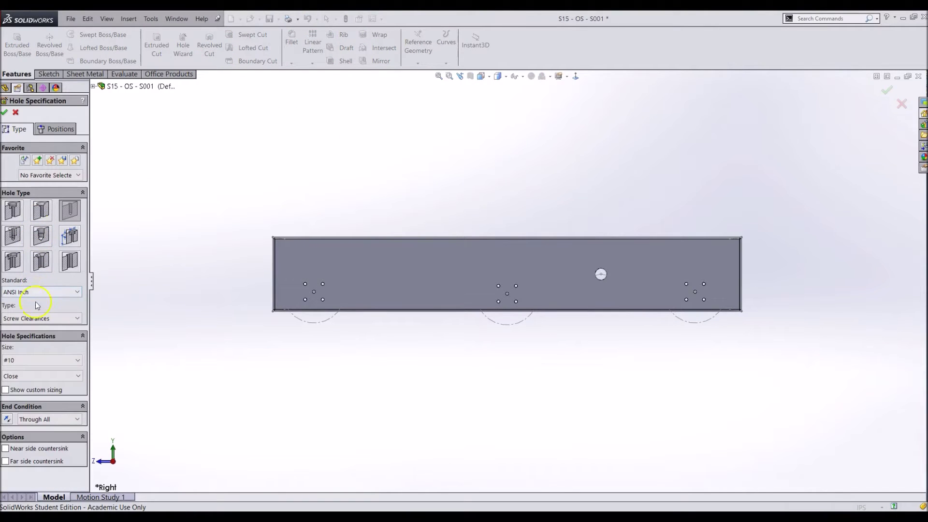
Step: Set up a 1/4 close-fit screw clearance hole, ANSI Inch, through all, on the plate's front face
{"action": "left_click", "coordinate": [30, 360]}
{"action": "left_click", "coordinate": [29, 387]}
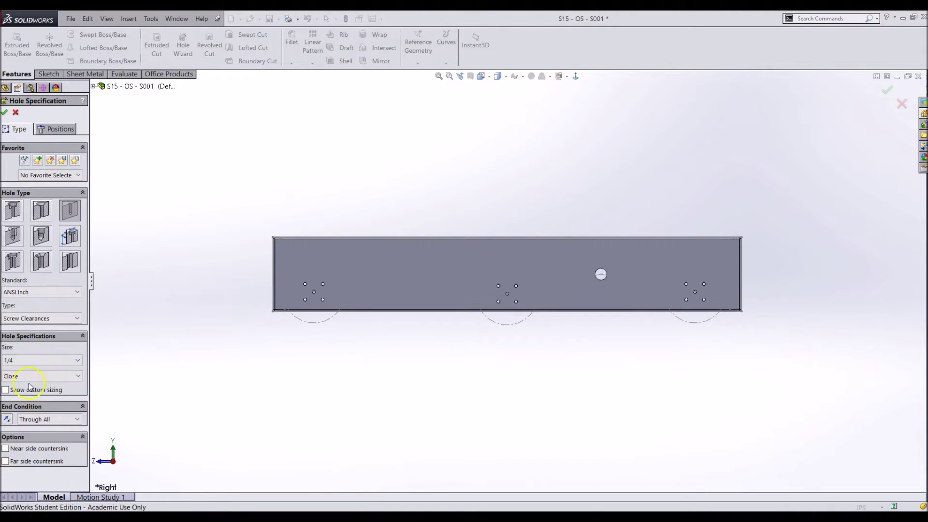
{"action": "left_click", "coordinate": [61, 130]}
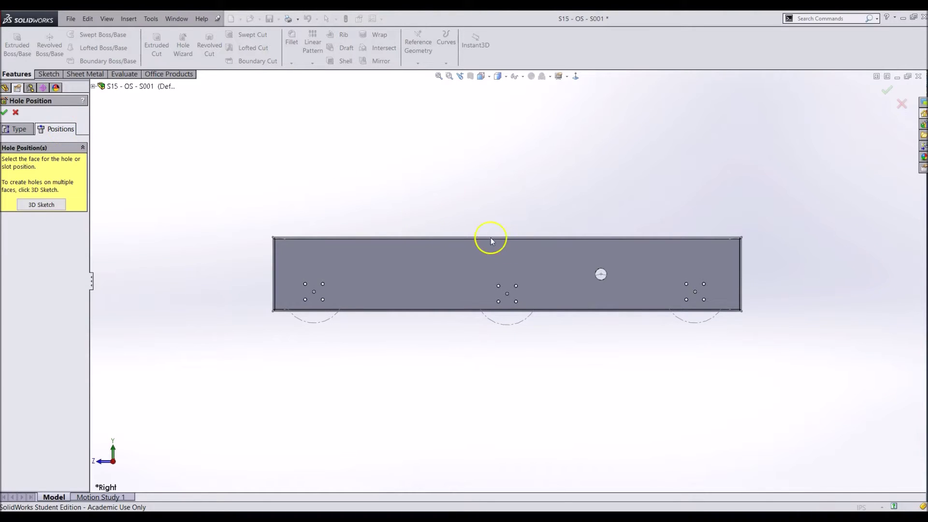
{"action": "left_click", "coordinate": [563, 256]}
Step: Sketch a center rectangle about 3.22 in tall around the 3/4 hole on the front face
{"action": "right_click_drag", "start_coordinate": [541, 183], "coordinate": [537, 232]}
{"action": "left_click", "coordinate": [584, 270]}
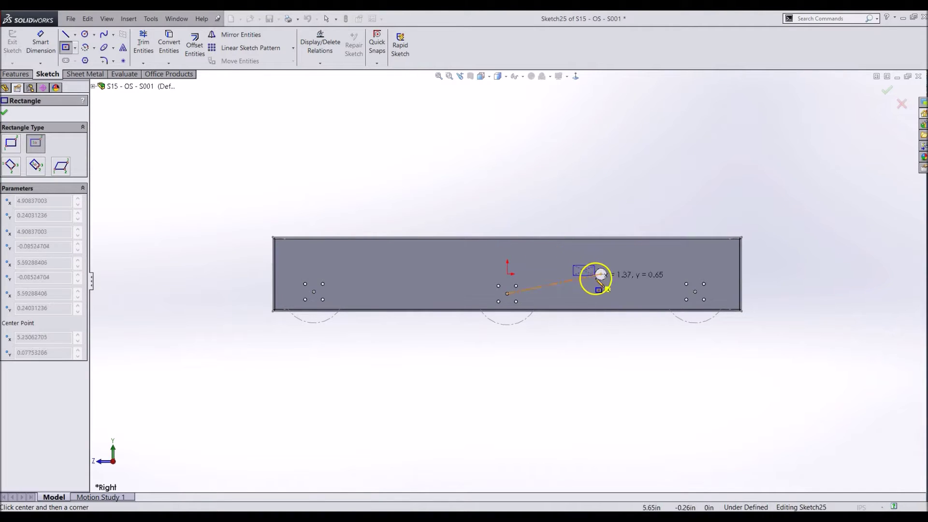
{"action": "left_click", "coordinate": [622, 294]}
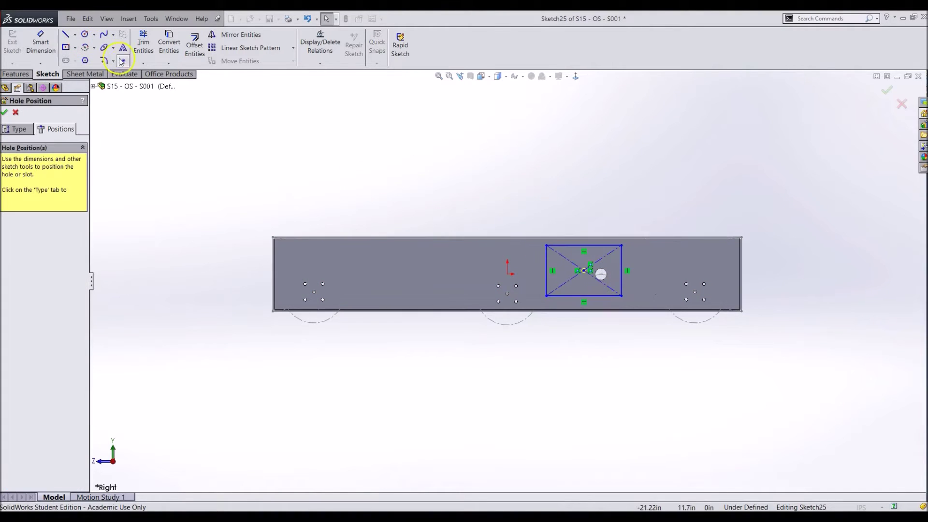
Step: Place clearance hole points on the four corners of the rectangle
{"action": "scroll", "coordinate": [559, 245], "scroll_direction": "down", "scroll_amount": 2}
{"action": "left_click", "coordinate": [539, 243]}
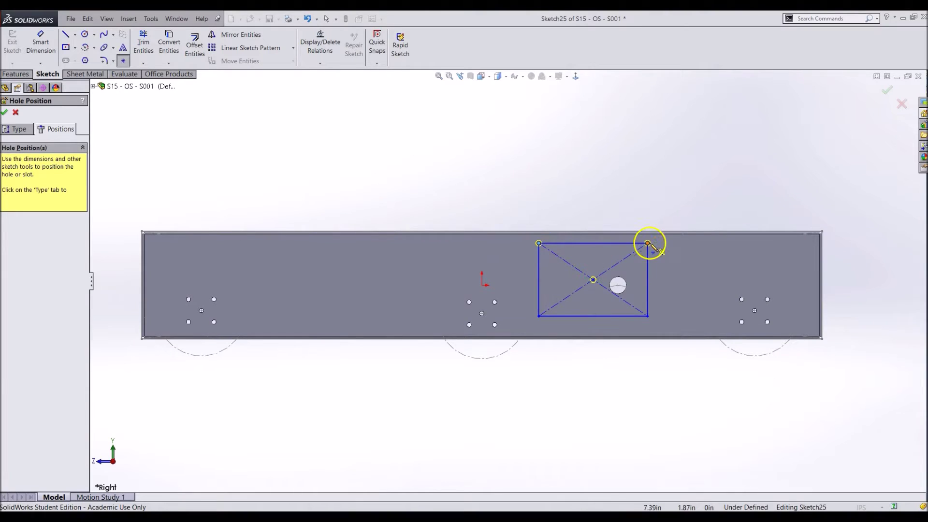
{"action": "left_click", "coordinate": [647, 317]}
{"action": "left_click", "coordinate": [539, 315]}
{"action": "key", "text": "Escape"}
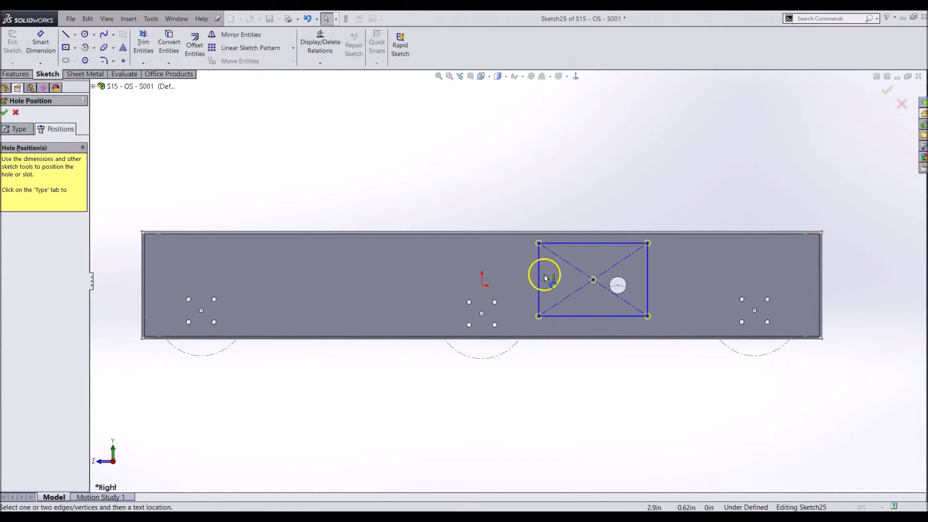
Step: Dimension the rectangle's vertical side to 3.5 in
{"action": "left_click", "coordinate": [538, 274]}
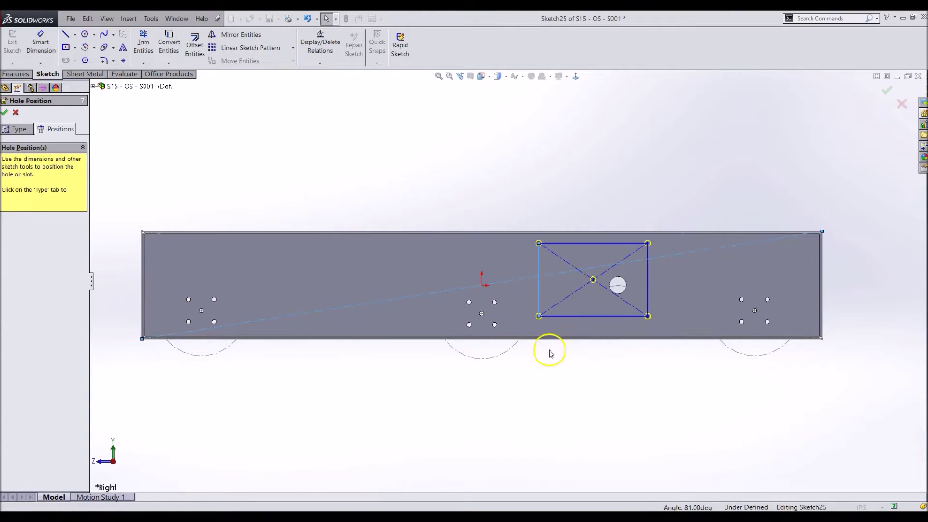
{"action": "left_click", "coordinate": [555, 405]}
{"action": "key", "text": "d"}
{"action": "left_click", "coordinate": [539, 306]}
{"action": "left_click", "coordinate": [505, 214]}
{"action": "type", "text": "3."}
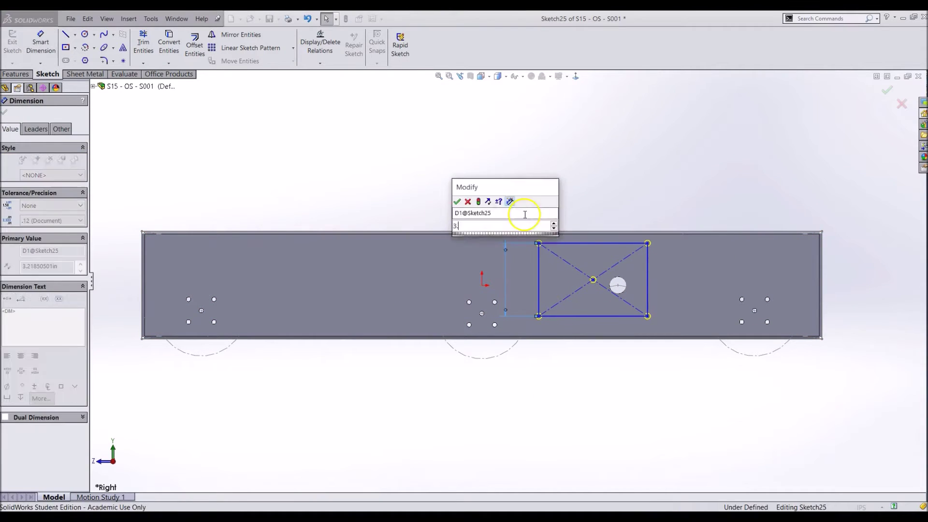
{"action": "type", "text": "5"}
{"action": "key", "text": "Return"}
Step: Join the rectangle's right-side midpoint to the 3/4 hole's centre with a horizontal construction line and remove the hole point at the rectangle's centre
{"action": "scroll", "coordinate": [574, 283], "scroll_direction": "down", "scroll_amount": 5}
{"action": "left_click", "coordinate": [564, 275]}
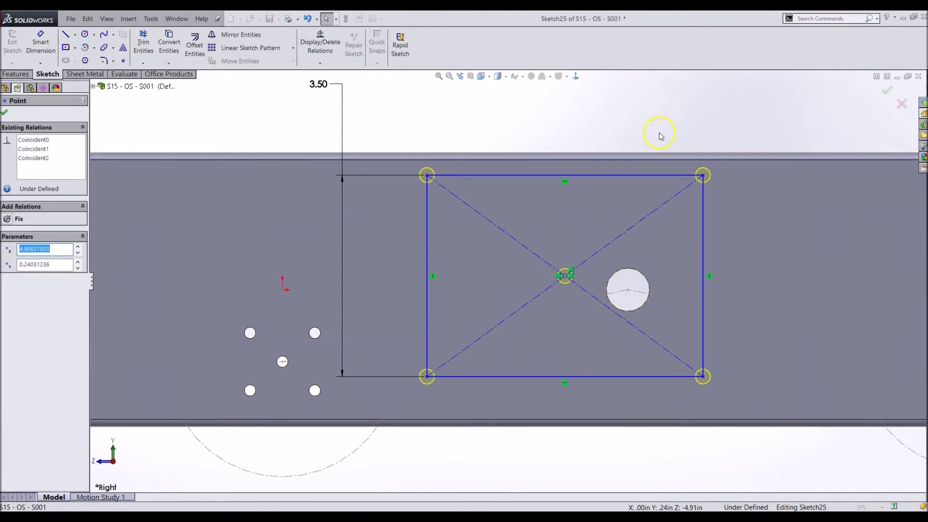
{"action": "key", "text": "l"}
{"action": "left_click", "coordinate": [703, 276]}
{"action": "left_click", "coordinate": [628, 290]}
{"action": "key", "text": "Escape"}
{"action": "left_click", "coordinate": [655, 286]}
{"action": "left_click", "coordinate": [680, 246]}
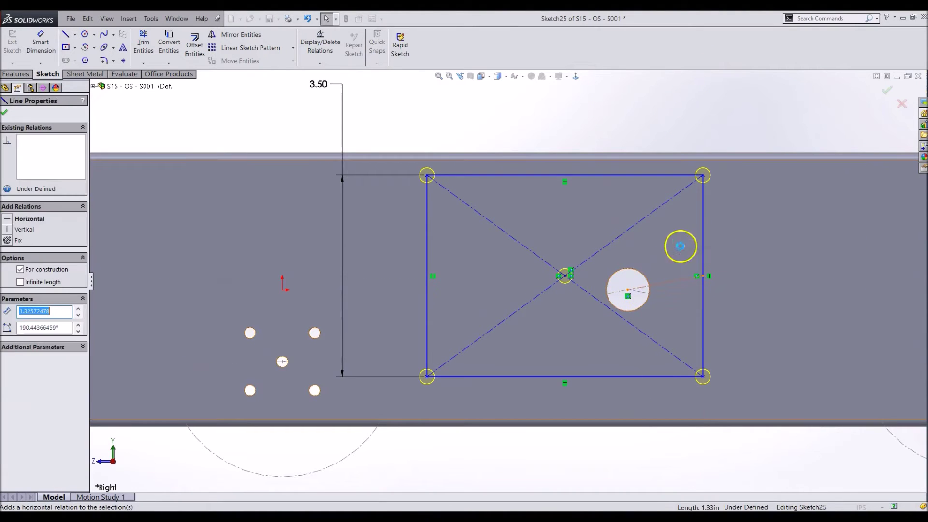
{"action": "left_click_drag", "start_coordinate": [584, 290], "coordinate": [615, 319]}
Step: Dimension the horizontal distance from the rectangle's upper-left corner to the 3/4 hole's centre as 2.945 in
{"action": "right_click_drag", "start_coordinate": [615, 317], "coordinate": [601, 114]}
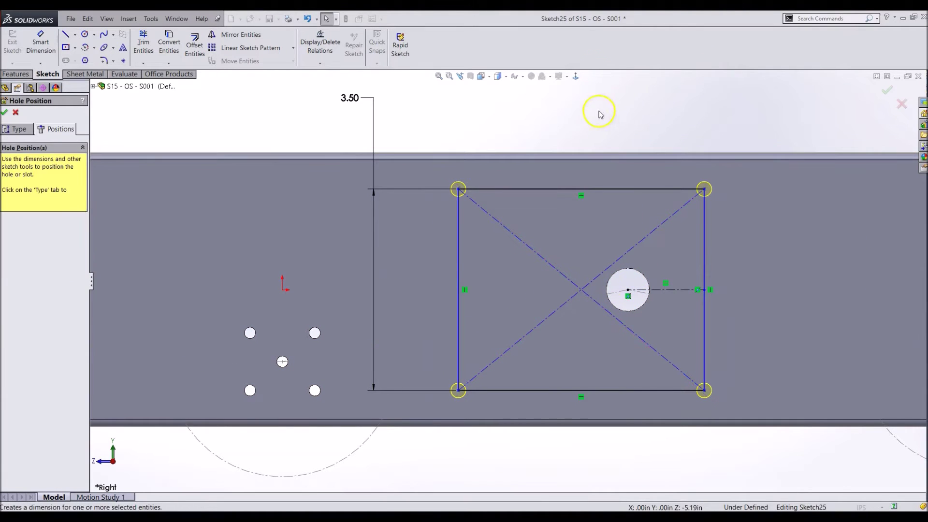
{"action": "left_click", "coordinate": [638, 273]}
{"action": "left_click", "coordinate": [459, 189]}
{"action": "left_click", "coordinate": [527, 116]}
{"action": "type", "text": "2.945"}
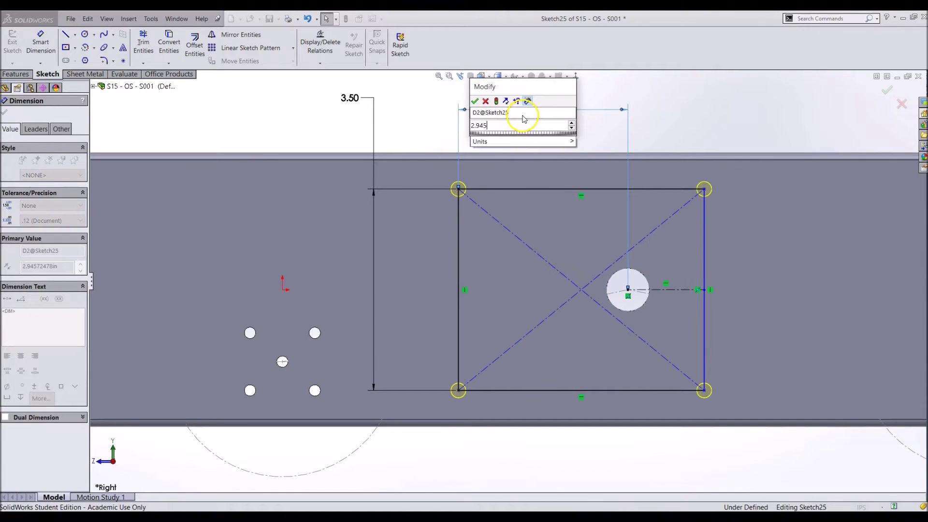
{"action": "key", "text": "Return"}
Step: Dimension the distance from the rectangle's right side to the 3/4 hole's centre as .555 in
{"action": "left_click", "coordinate": [703, 223]}
{"action": "left_click", "coordinate": [628, 290]}
{"action": "left_click", "coordinate": [682, 124]}
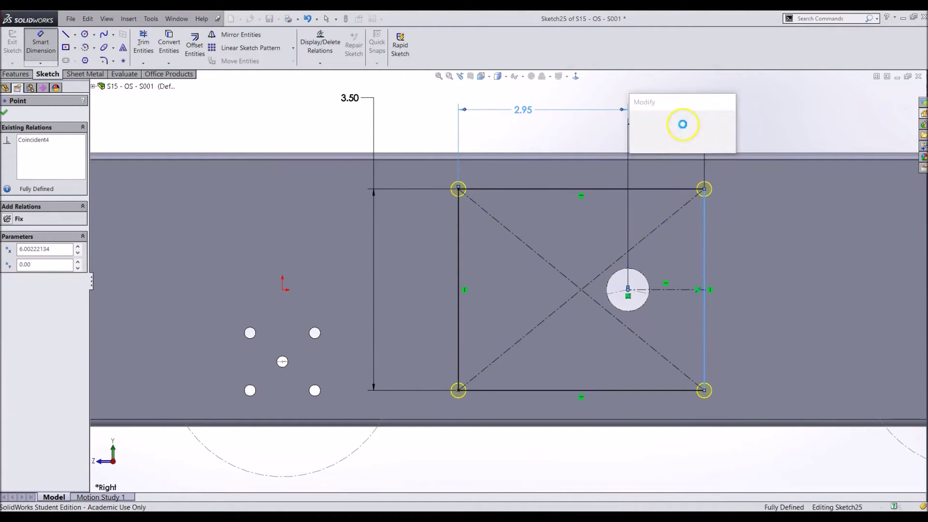
{"action": "type", "text": ".555"}
{"action": "key", "text": "Return"}
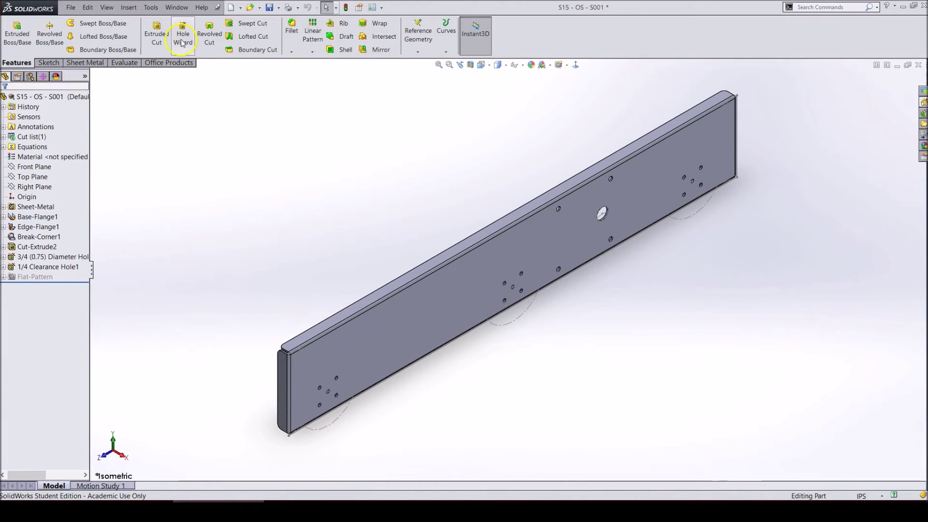
Step: Start a #10 close-fit screw clearance hole on the upper flange face and place its point near the flange's mid-length
{"action": "left_click", "coordinate": [182, 34]}
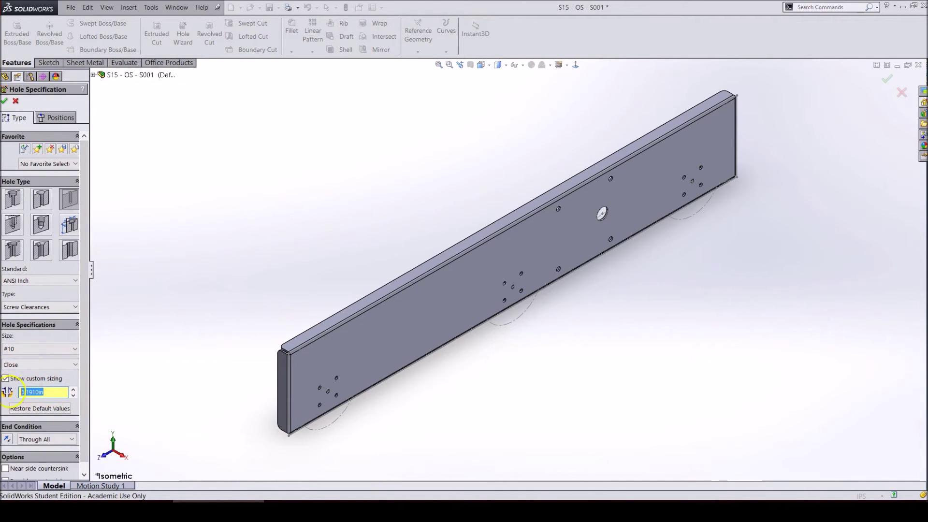
{"action": "left_click", "coordinate": [57, 117]}
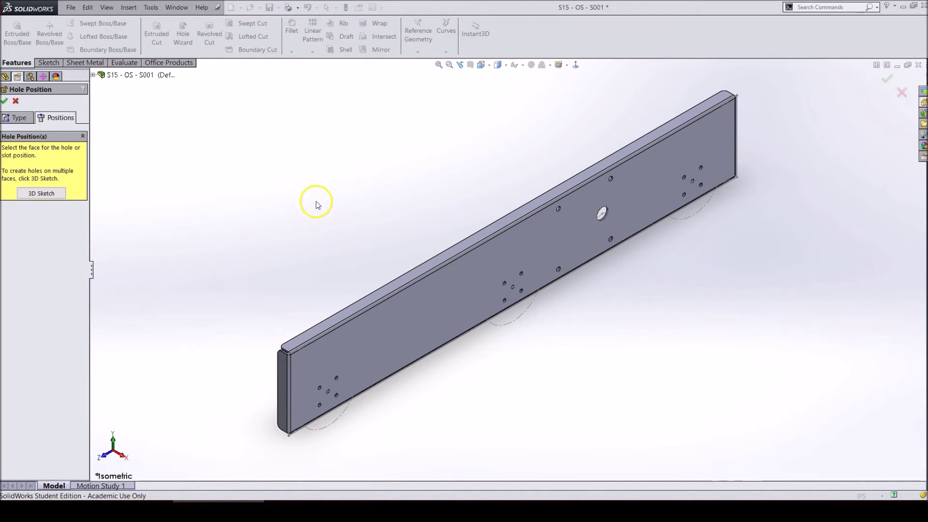
{"action": "left_click", "coordinate": [489, 232]}
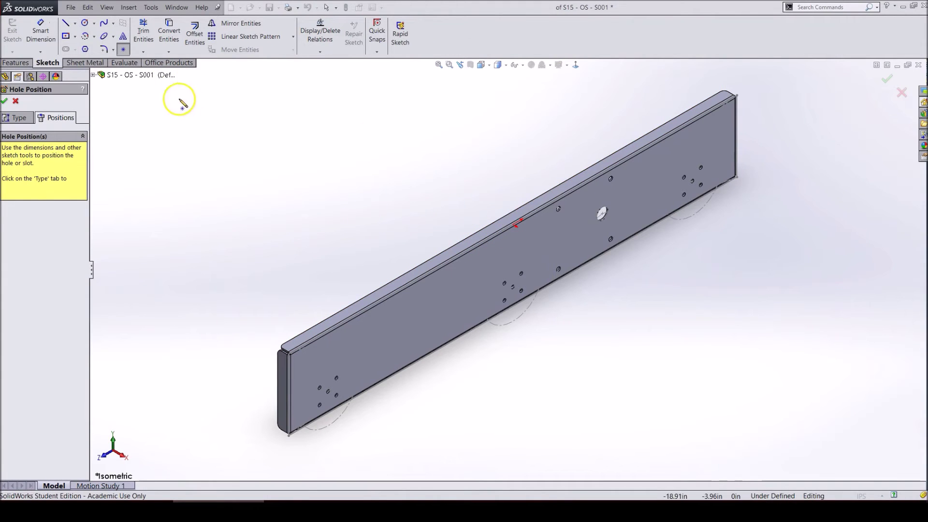
{"action": "left_click", "coordinate": [506, 221]}
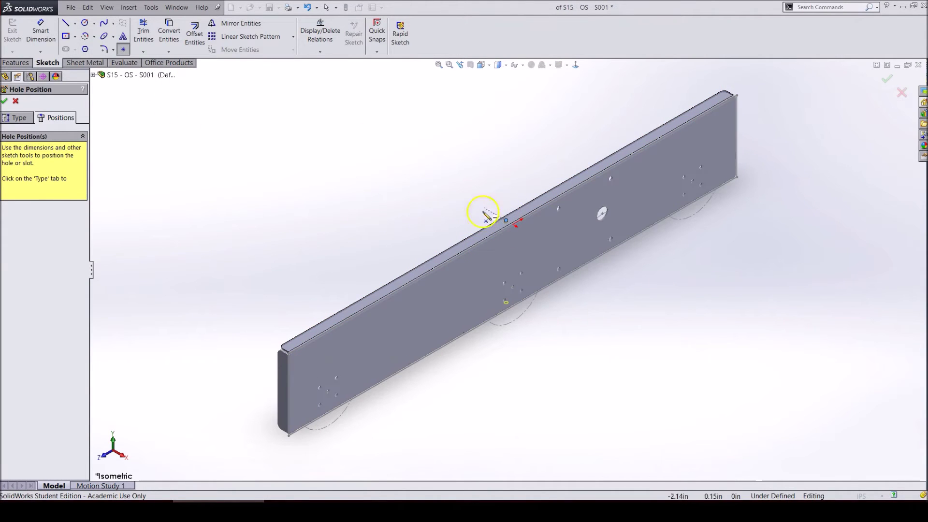
Step: Sketch a horizontal construction line across the upper flange's width, level with the origin, from its inner bend edge to its outer edge
{"action": "left_click", "coordinate": [497, 67]}
{"action": "left_click", "coordinate": [494, 86]}
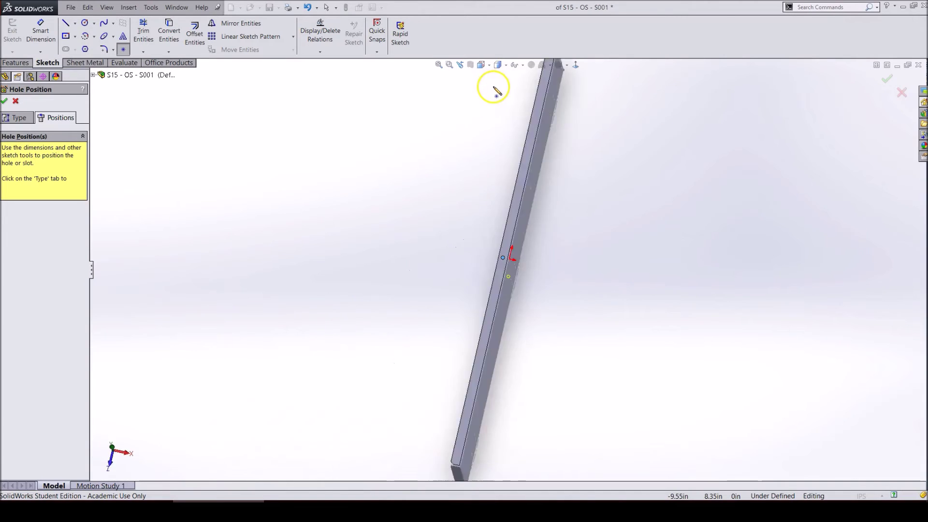
{"action": "right_click_drag", "start_coordinate": [439, 245], "coordinate": [499, 182]}
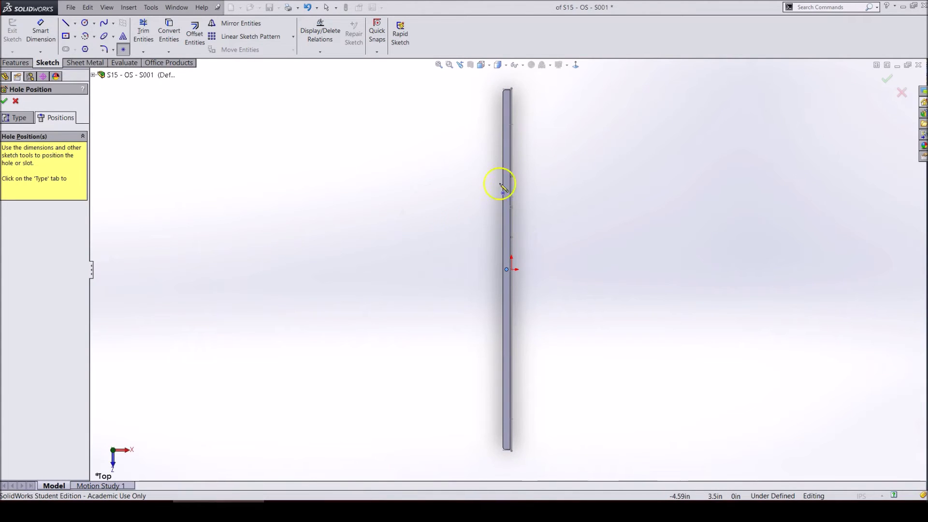
{"action": "scroll", "coordinate": [503, 285], "scroll_direction": "down", "scroll_amount": 5}
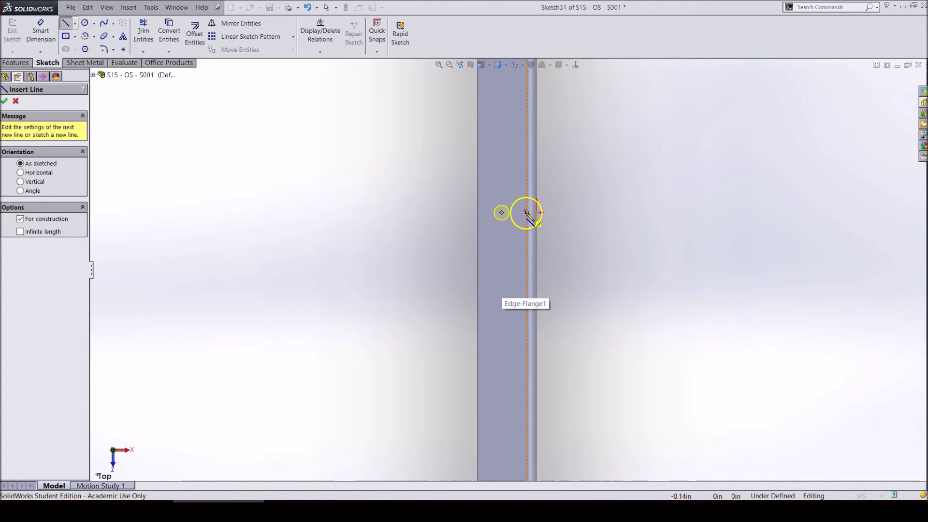
{"action": "left_click", "coordinate": [527, 213]}
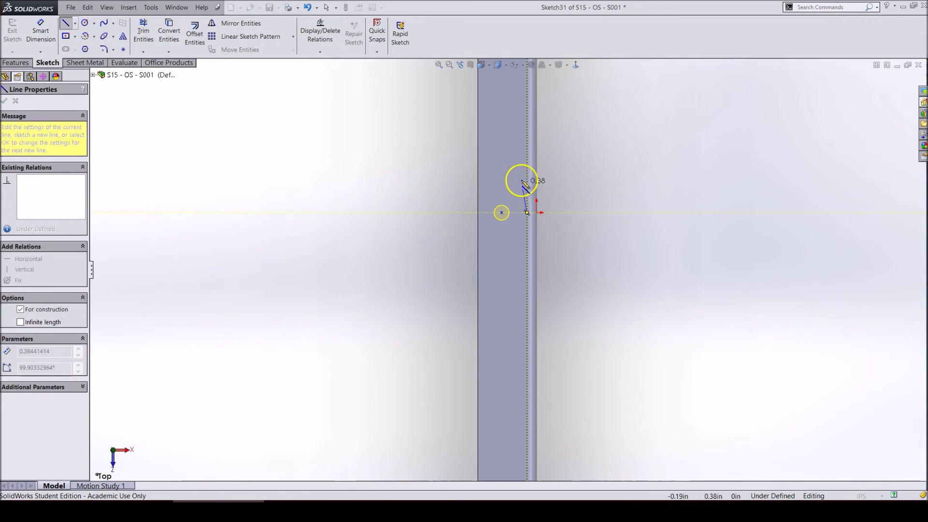
{"action": "left_click", "coordinate": [478, 213]}
{"action": "key", "text": "Escape"}
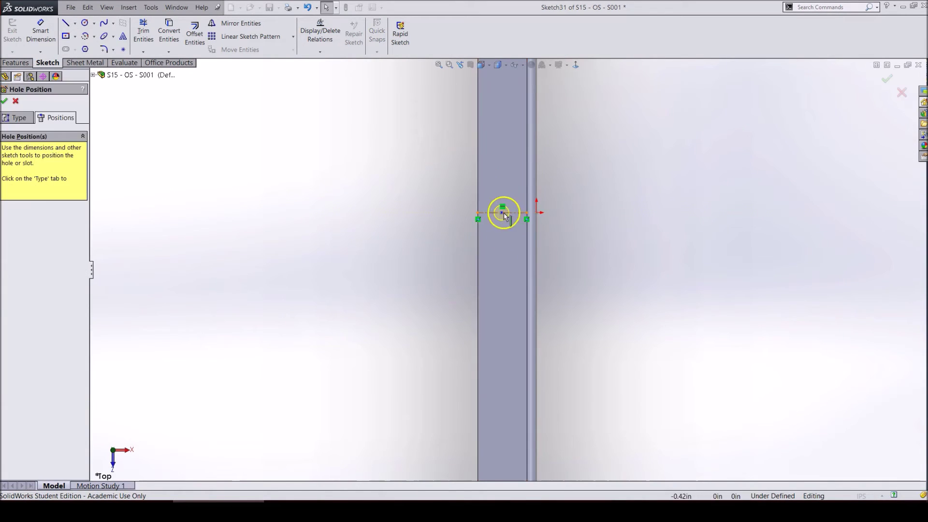
Step: Constrain the hole point to the construction line's midpoint and finish the #10 clearance hole
{"action": "mouse_move", "coordinate": [502, 215]}
{"action": "left_mouse_down"}
{"action": "mouse_move", "coordinate": [503, 232]}
{"action": "mouse_move", "coordinate": [514, 220]}
{"action": "mouse_move", "coordinate": [504, 214]}
{"action": "left_mouse_up"}
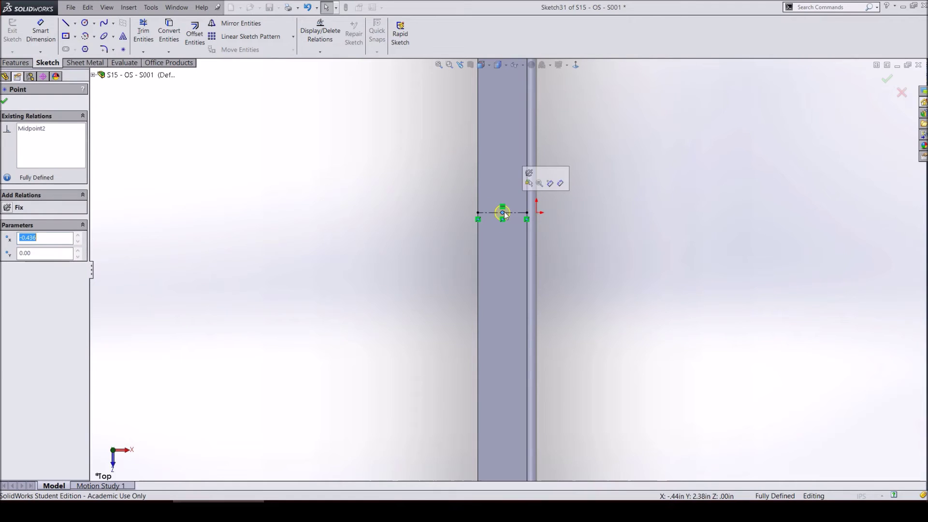
{"action": "left_click", "coordinate": [532, 224]}
{"action": "left_click_drag", "start_coordinate": [502, 213], "coordinate": [538, 226]}
{"action": "left_click", "coordinate": [565, 236]}
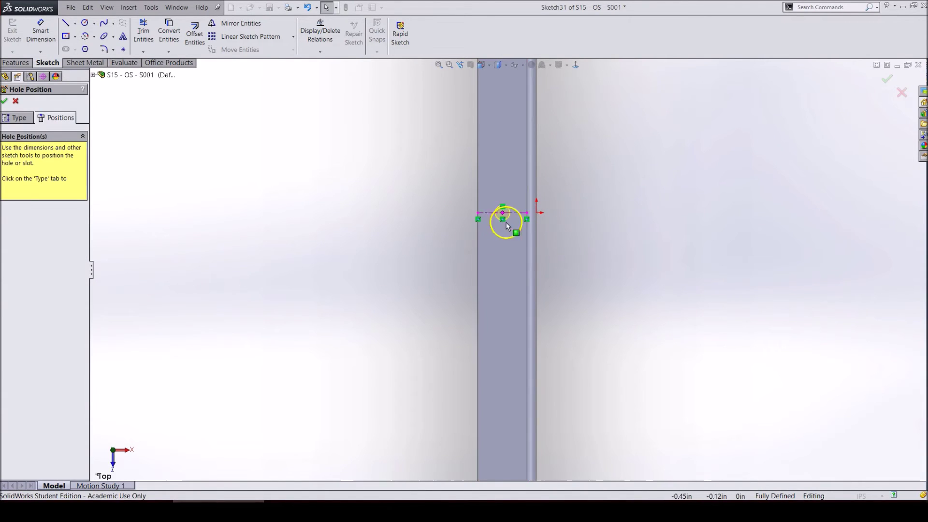
{"action": "right_click_drag", "start_coordinate": [562, 248], "coordinate": [581, 226]}
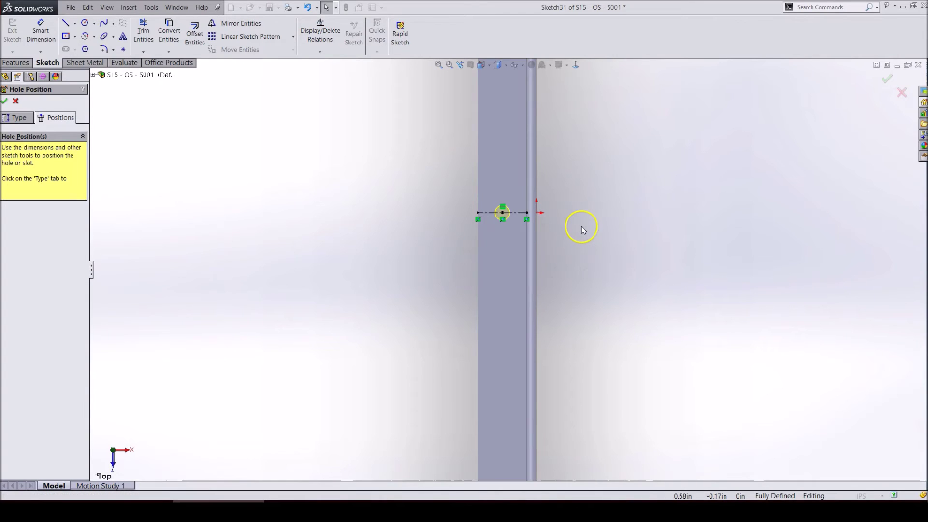
{"action": "scroll", "coordinate": [570, 223], "scroll_direction": "up", "scroll_amount": 3}
{"action": "scroll", "coordinate": [569, 223], "scroll_direction": "up", "scroll_amount": 1}
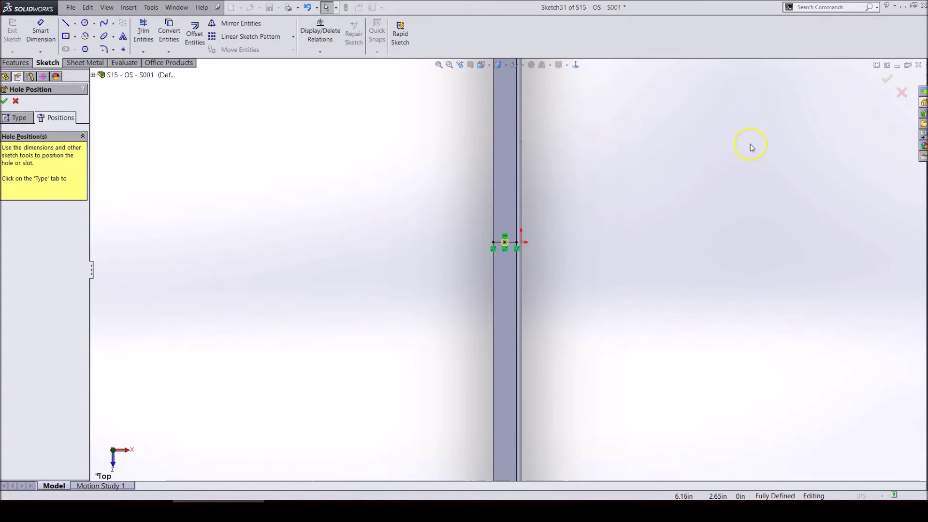
{"action": "left_click", "coordinate": [887, 81]}
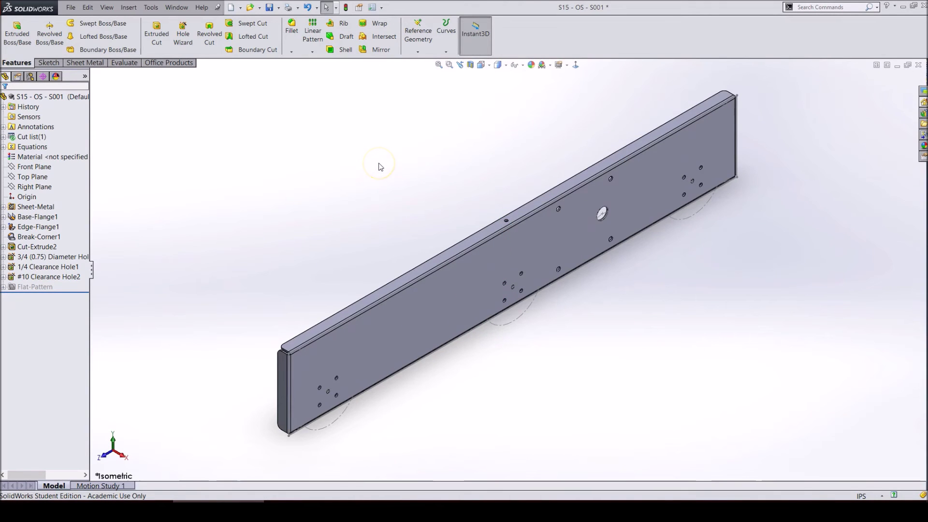
Step: Set up a linear pattern along the upper flange's long edge with 0.75 in spacing and 20 instances
{"action": "left_click", "coordinate": [311, 34]}
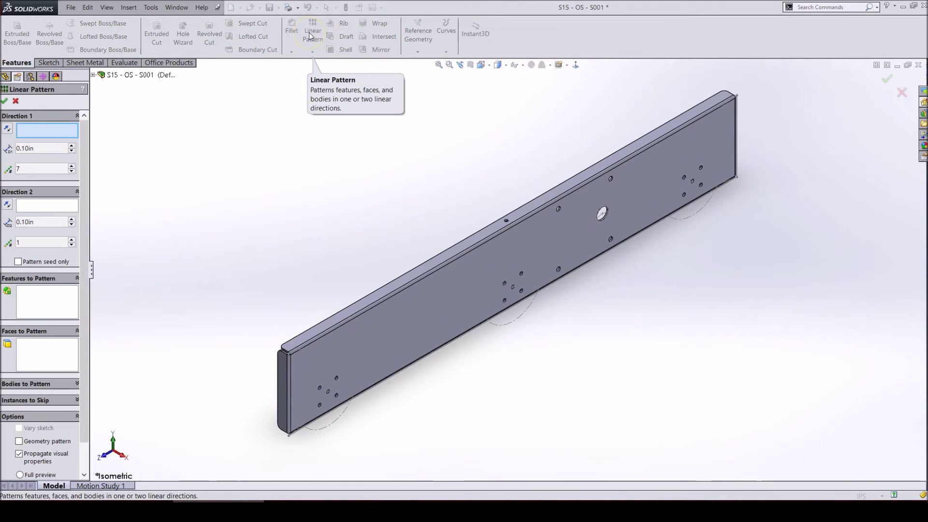
{"action": "left_click", "coordinate": [307, 52]}
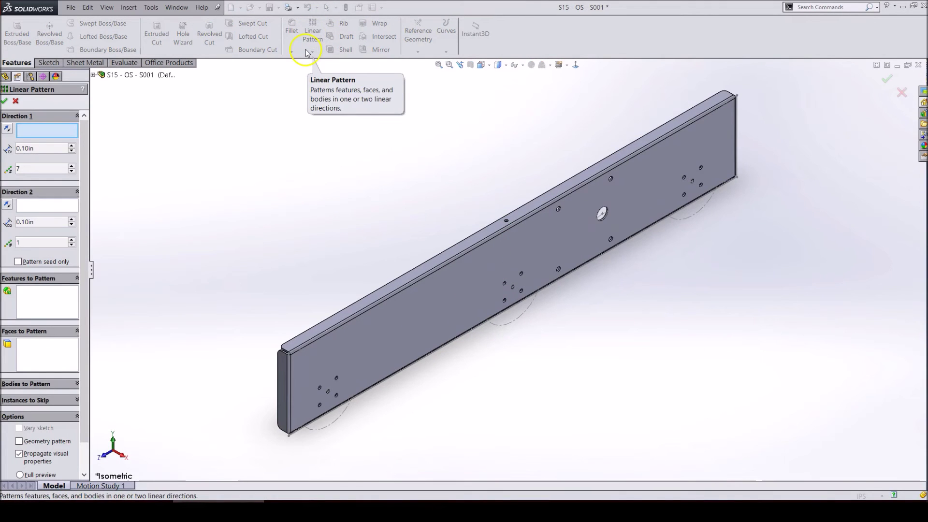
{"action": "left_click", "coordinate": [411, 282]}
{"action": "left_click", "coordinate": [199, 292]}
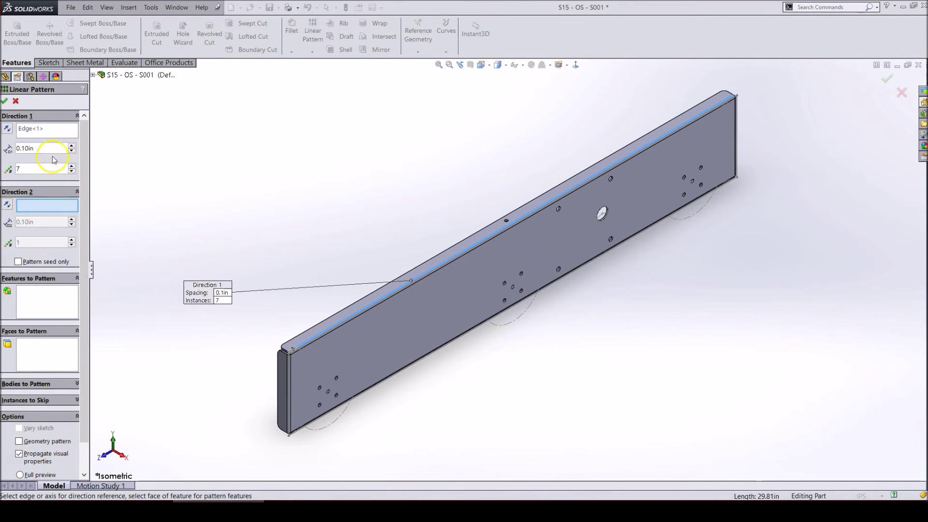
{"action": "left_click", "coordinate": [8, 148]}
{"action": "type", "text": "0.7"}
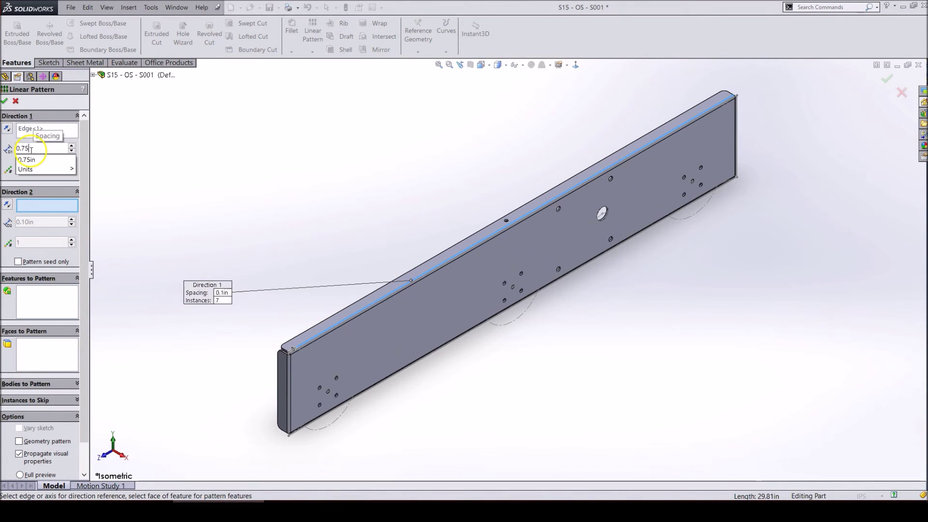
{"action": "type", "text": "5"}
{"action": "key", "text": "Return"}
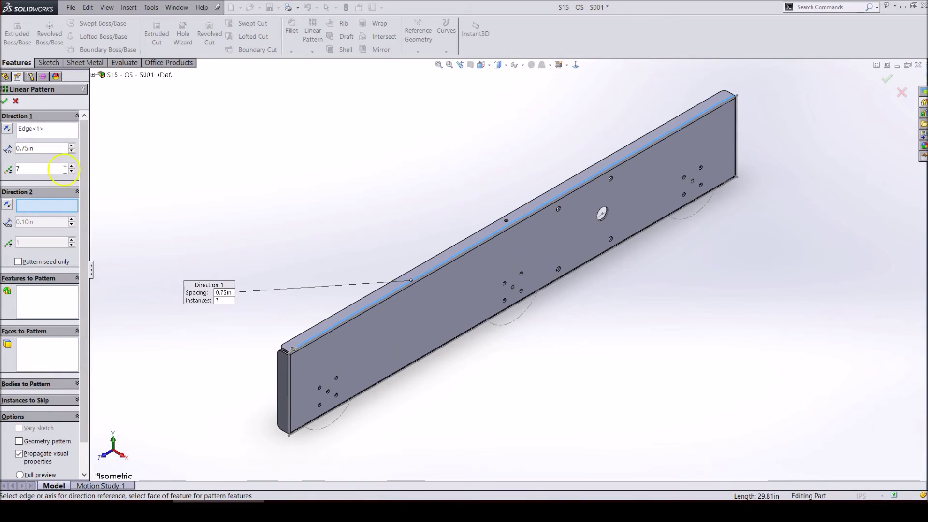
{"action": "left_click", "coordinate": [32, 167]}
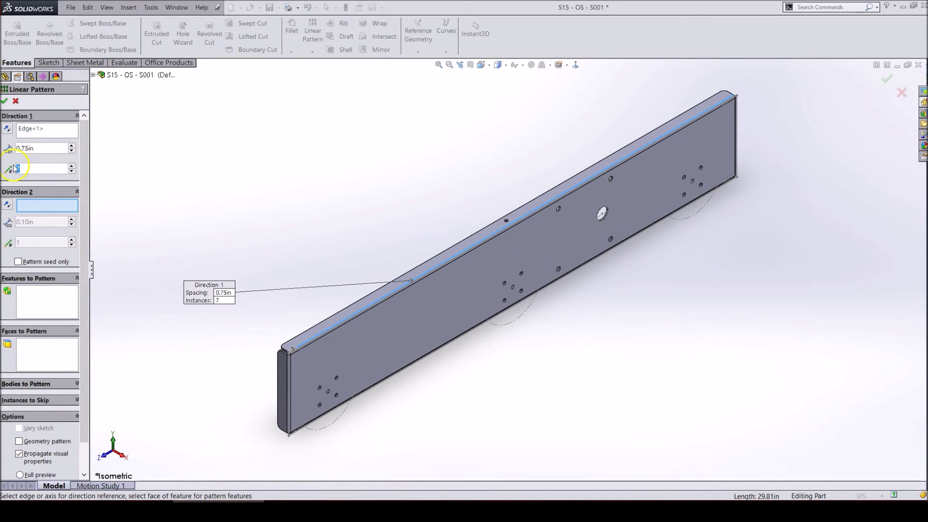
{"action": "type", "text": "20"}
{"action": "key", "text": "Return"}
Step: Choose the upper flange's #10 clearance hole as the feature to repeat and complete the linear pattern
{"action": "left_click", "coordinate": [35, 300]}
{"action": "scroll", "coordinate": [507, 220], "scroll_direction": "down", "scroll_amount": 5}
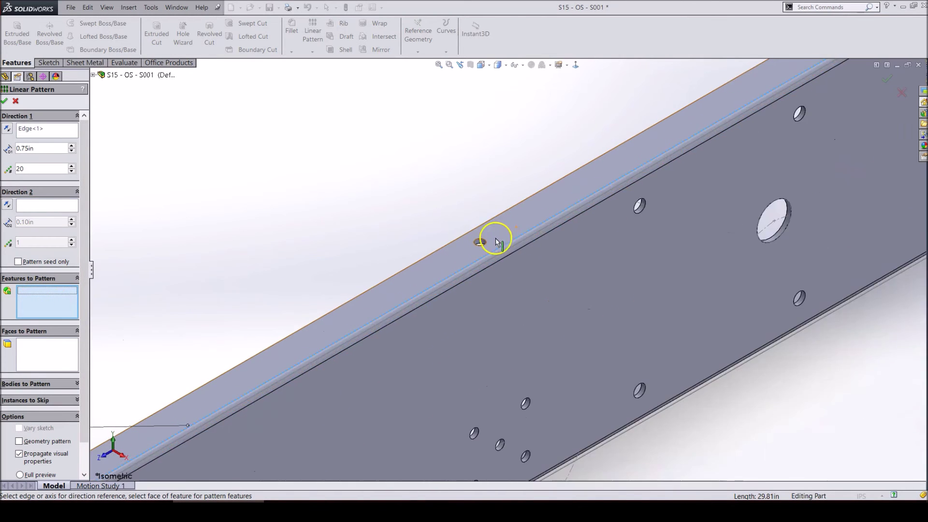
{"action": "left_click", "coordinate": [468, 256]}
{"action": "scroll", "coordinate": [449, 249], "scroll_direction": "up", "scroll_amount": 5}
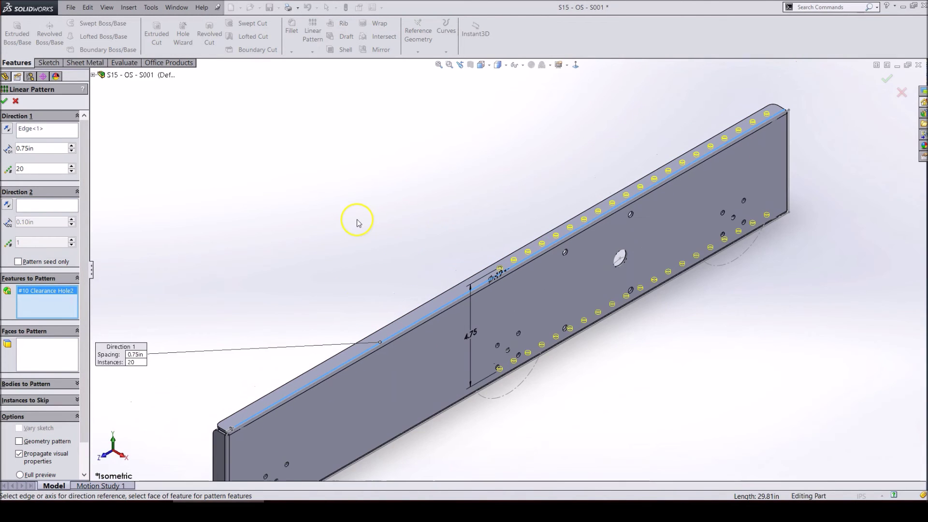
{"action": "key", "text": "Return"}
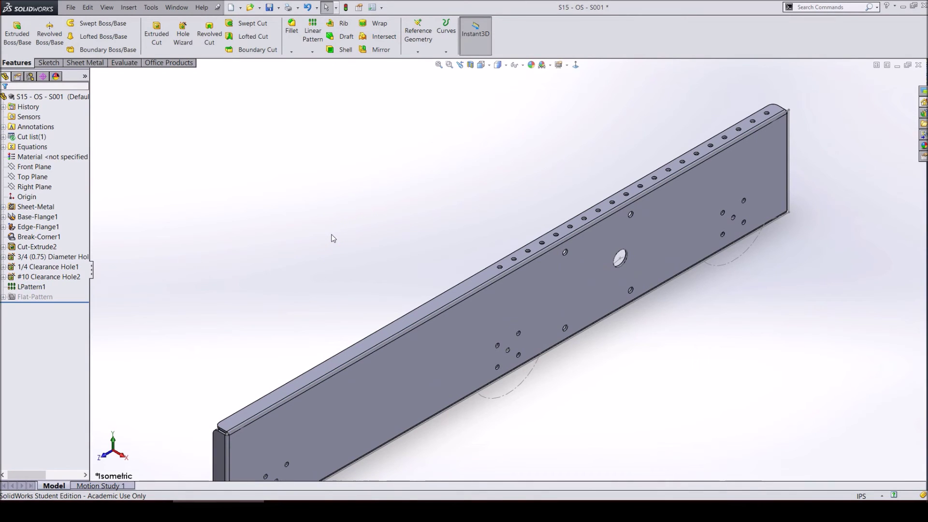
{"action": "key", "text": "f"}
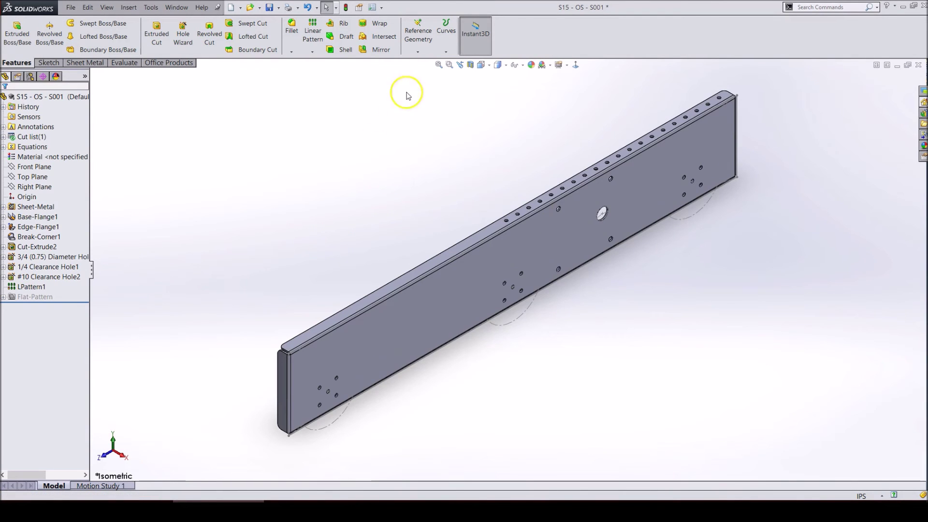
Step: Mirror the linear pattern of flange holes about the Front Plane
{"action": "left_click", "coordinate": [370, 51]}
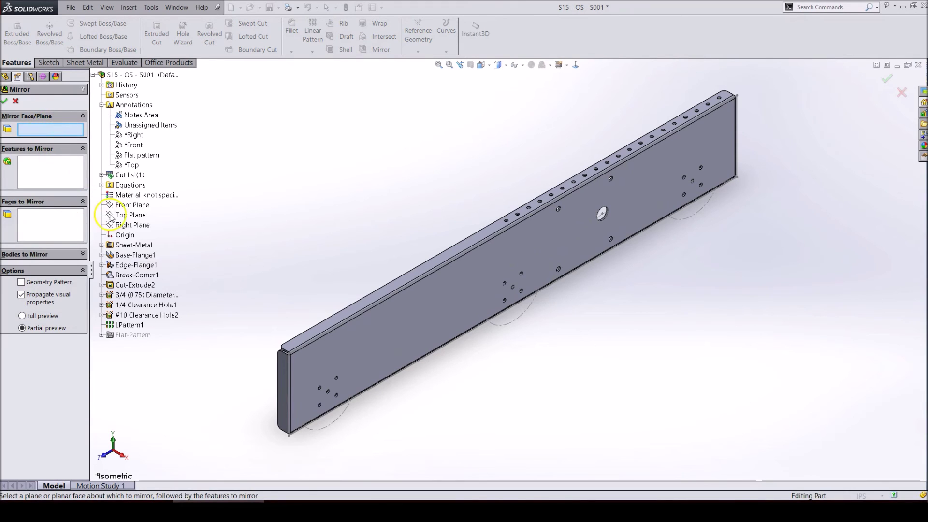
{"action": "left_click", "coordinate": [127, 205]}
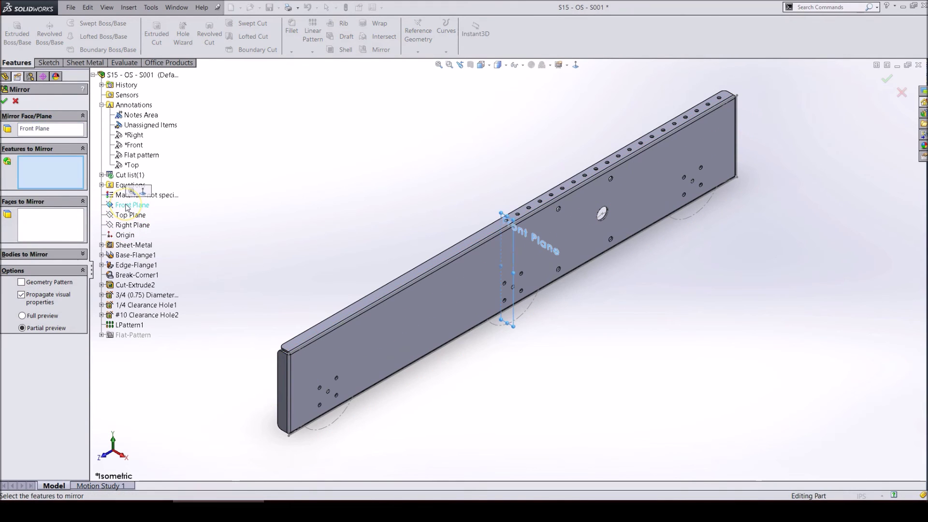
{"action": "scroll", "coordinate": [553, 224], "scroll_direction": "down", "scroll_amount": 8}
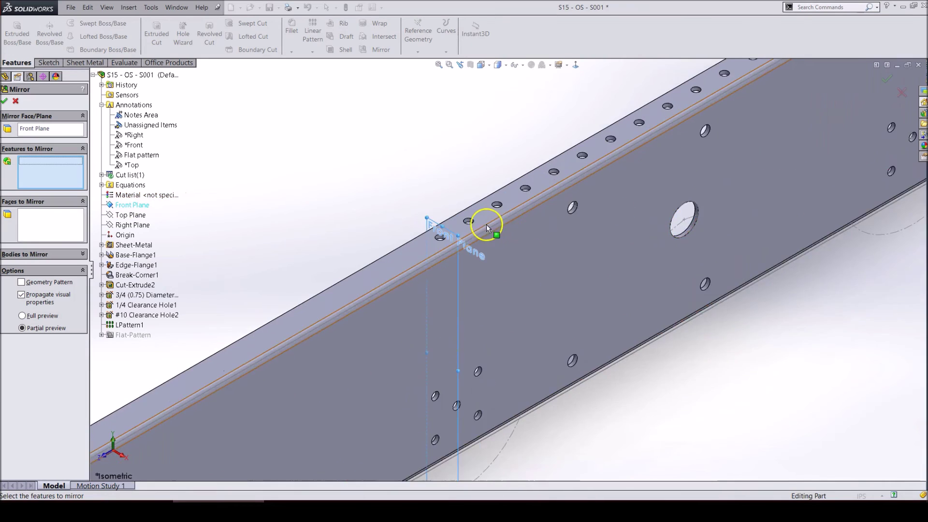
{"action": "left_click", "coordinate": [457, 227]}
{"action": "scroll", "coordinate": [449, 251], "scroll_direction": "up", "scroll_amount": 10}
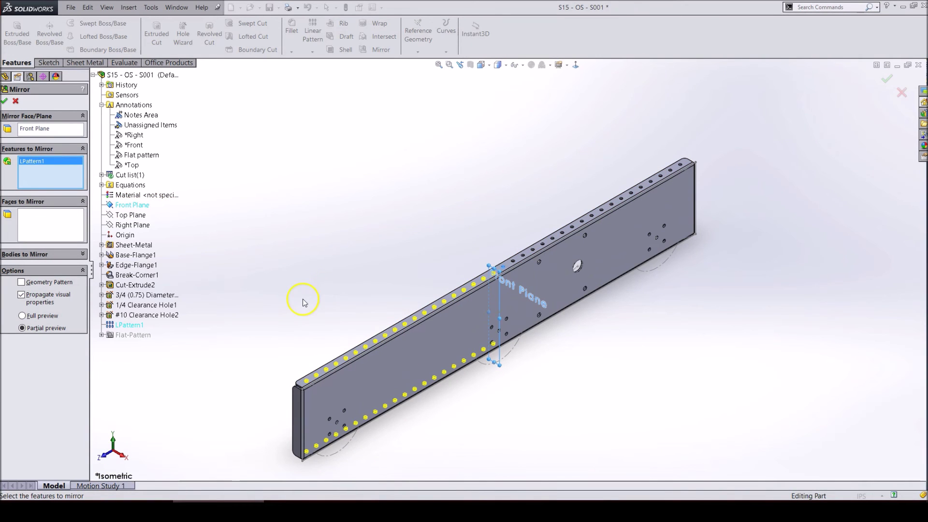
{"action": "key", "text": "f"}
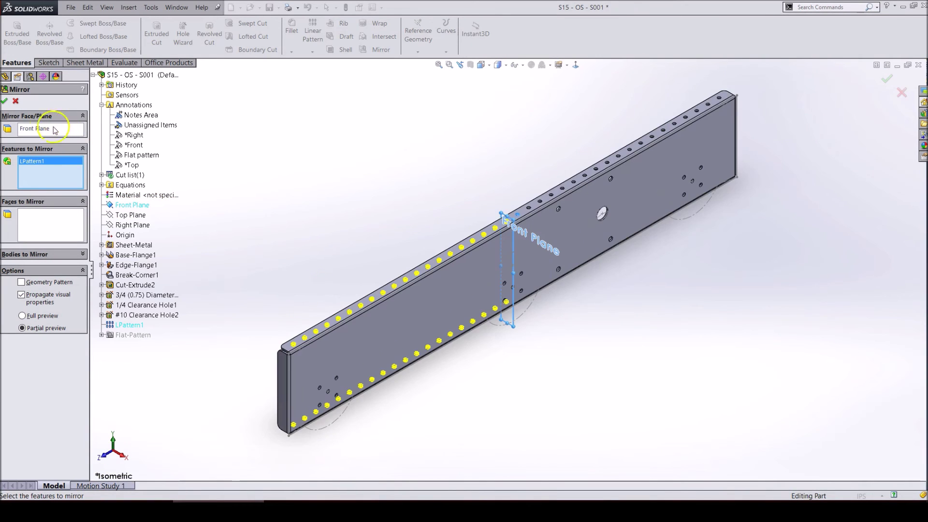
{"action": "left_click", "coordinate": [4, 101]}
Step: Start another #10 screw clearance hole positioned on the end flange's face
{"action": "right_click_drag", "start_coordinate": [348, 235], "coordinate": [280, 176]}
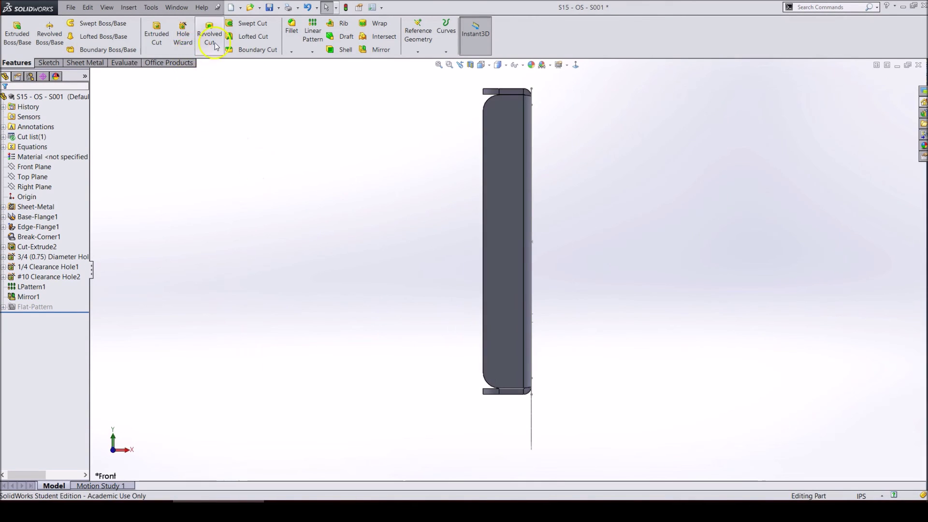
{"action": "left_click", "coordinate": [183, 35]}
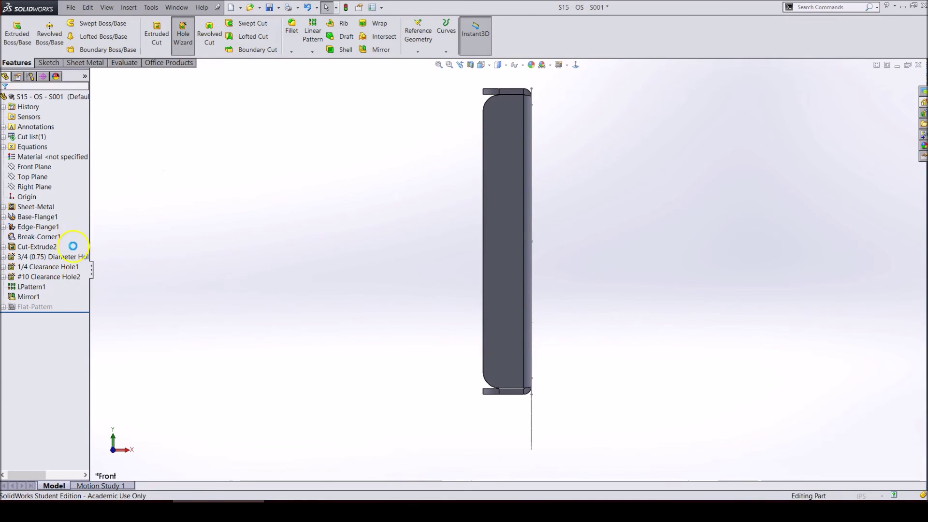
{"action": "left_click", "coordinate": [56, 118]}
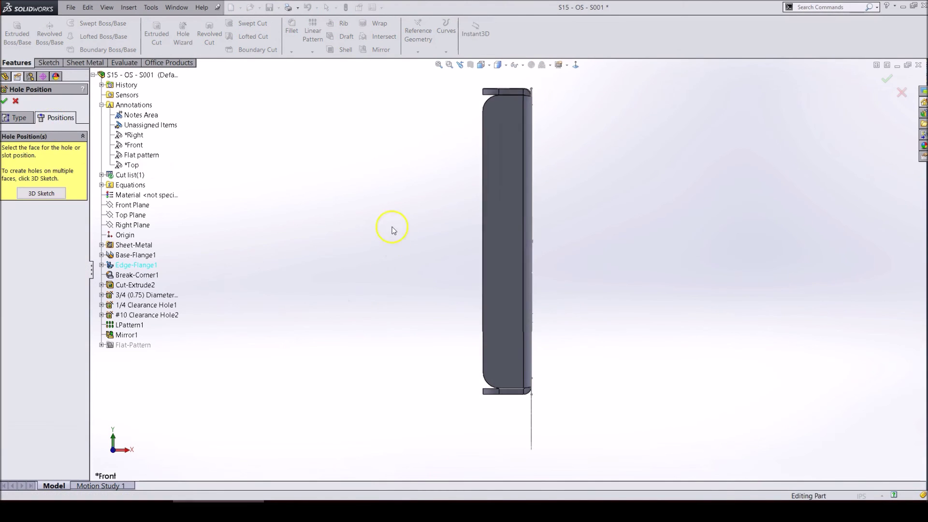
{"action": "mouse_move", "coordinate": [392, 227]}
{"action": "right_mouse_down"}
{"action": "mouse_move", "coordinate": [320, 166]}
{"action": "mouse_move", "coordinate": [438, 133]}
{"action": "right_mouse_up"}
{"action": "left_click", "coordinate": [510, 171]}
Step: Sketch a horizontal construction line between the end flange's side-edge midpoints, place the hole at its midpoint and finish the hole
{"action": "right_click_drag", "start_coordinate": [412, 199], "coordinate": [462, 143]}
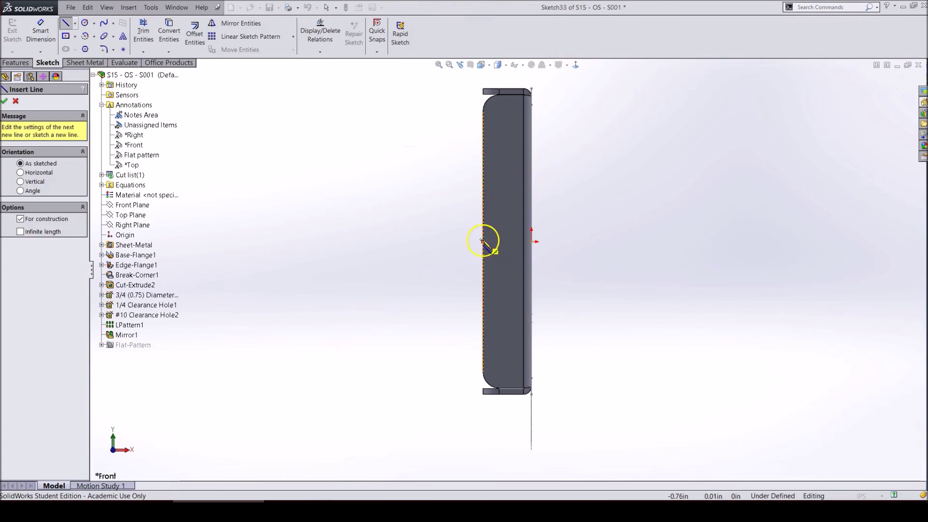
{"action": "left_click", "coordinate": [482, 241]}
{"action": "left_click", "coordinate": [523, 242]}
{"action": "key", "text": "Escape"}
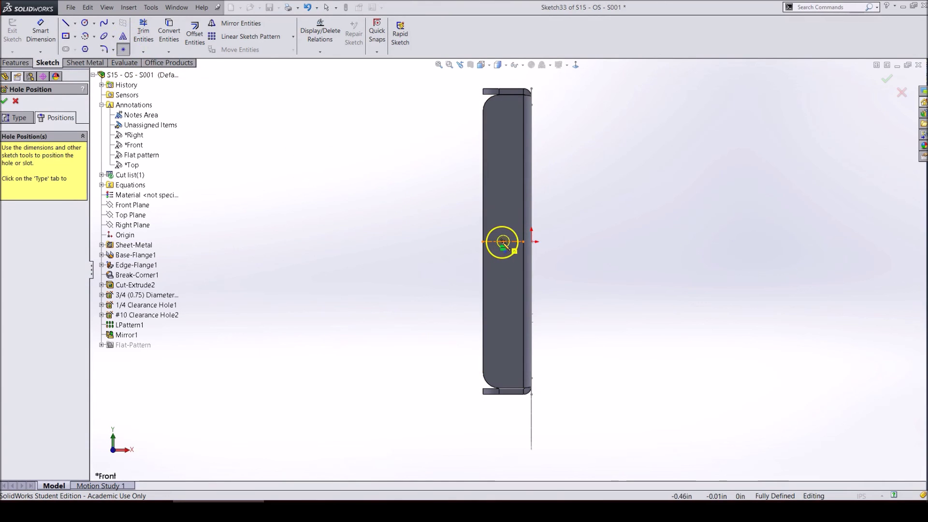
{"action": "left_click", "coordinate": [502, 241]}
{"action": "key", "text": "Escape"}
{"action": "left_click", "coordinate": [5, 101]}
Step: Linear-pattern the end flange's #10 hole downward along the flange's vertical edge, with 3 instances at 0.75 in spacing
{"action": "left_click", "coordinate": [312, 30]}
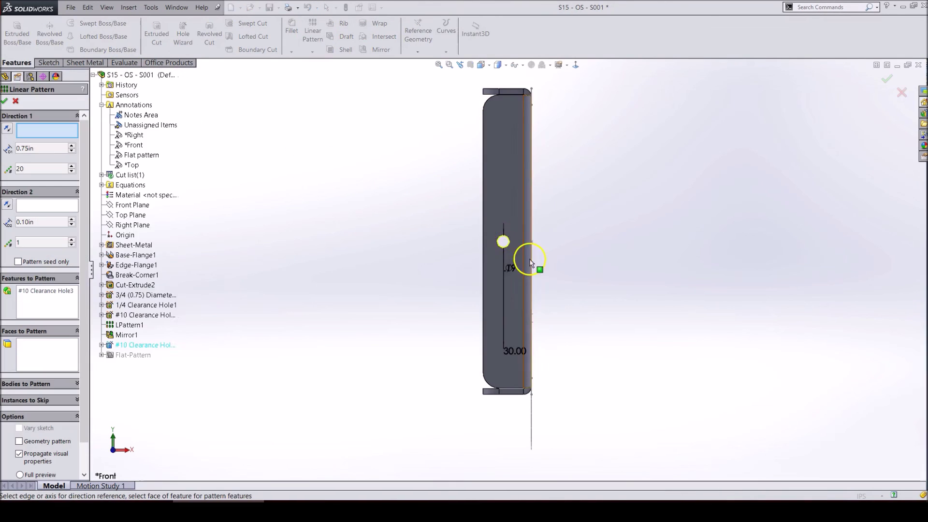
{"action": "middle_click_drag", "start_coordinate": [505, 250], "coordinate": [532, 278]}
{"action": "scroll", "coordinate": [635, 393], "scroll_direction": "down", "scroll_amount": 5}
{"action": "left_click", "coordinate": [683, 318]}
{"action": "scroll", "coordinate": [556, 388], "scroll_direction": "up", "scroll_amount": 5}
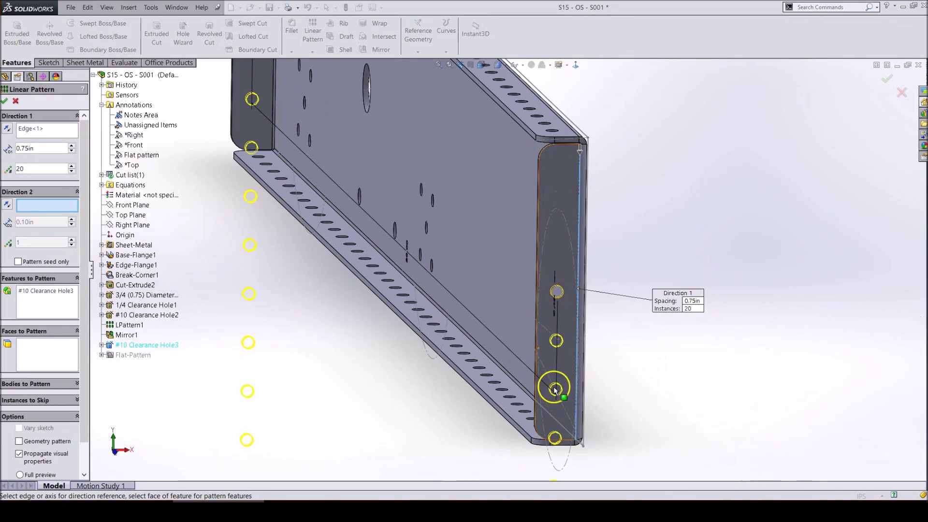
{"action": "double_click", "coordinate": [48, 169]}
{"action": "type", "text": "3"}
{"action": "key", "text": "Return"}
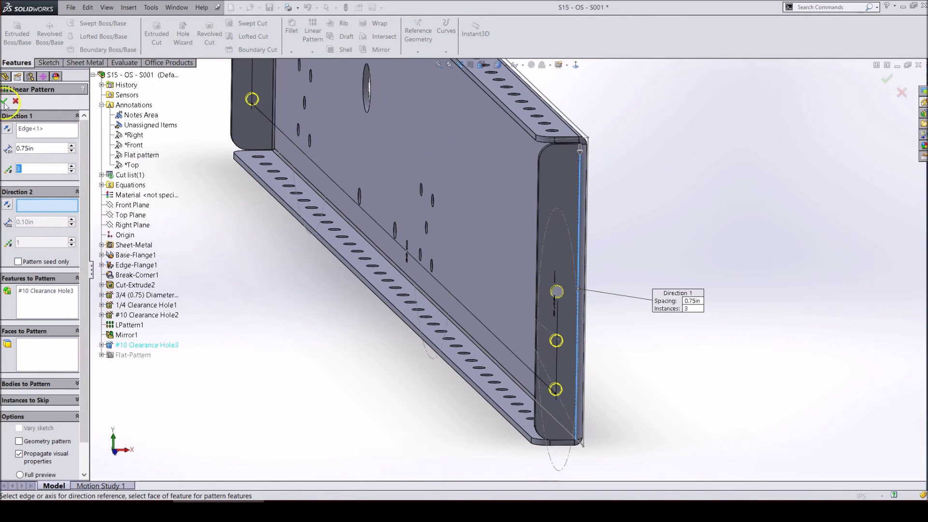
{"action": "left_click", "coordinate": [4, 103]}
Step: Mirror the end flange's linear hole pattern about the Top Plane and return to the isometric view
{"action": "left_click", "coordinate": [32, 176]}
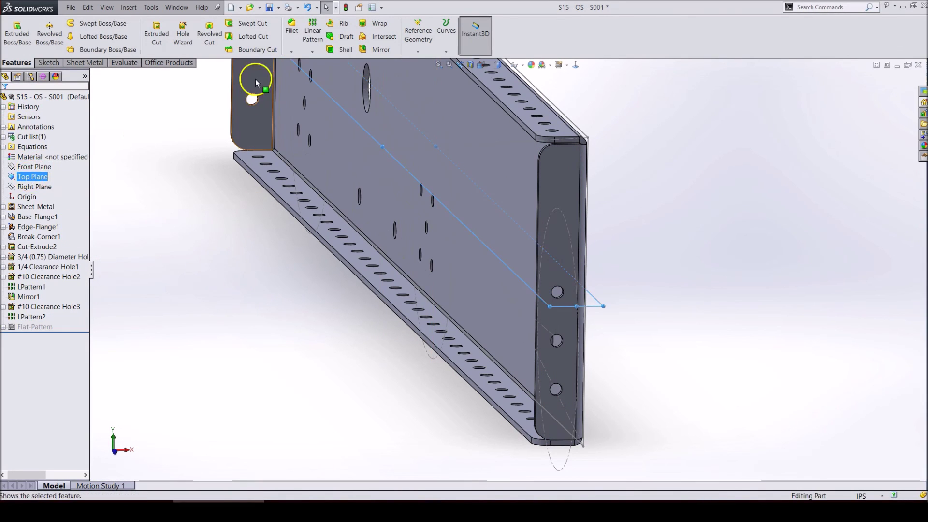
{"action": "left_click", "coordinate": [377, 50]}
{"action": "scroll", "coordinate": [532, 314], "scroll_direction": "down", "scroll_amount": 5}
{"action": "left_click", "coordinate": [507, 252]}
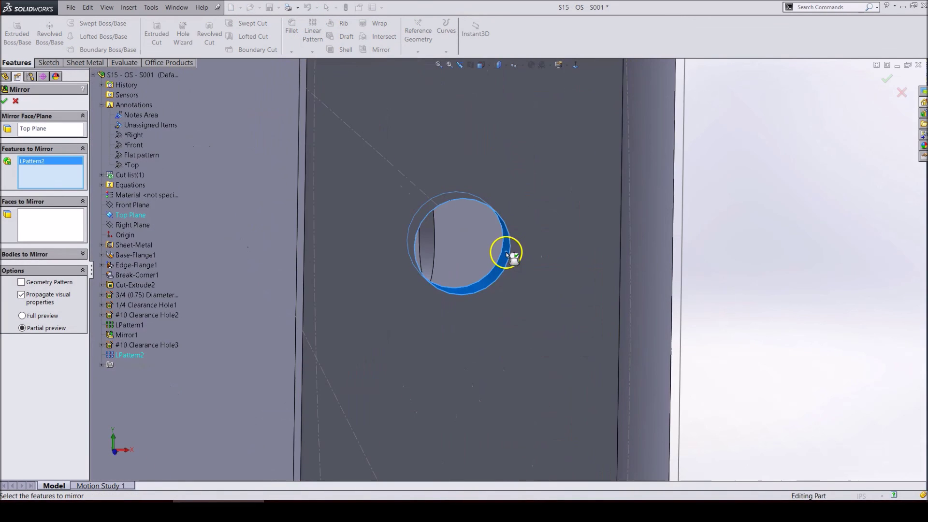
{"action": "scroll", "coordinate": [507, 253], "scroll_direction": "up", "scroll_amount": 5}
{"action": "key", "text": "Return"}
{"action": "key", "text": "ctrl+7"}
{"action": "left_click", "coordinate": [316, 248]}
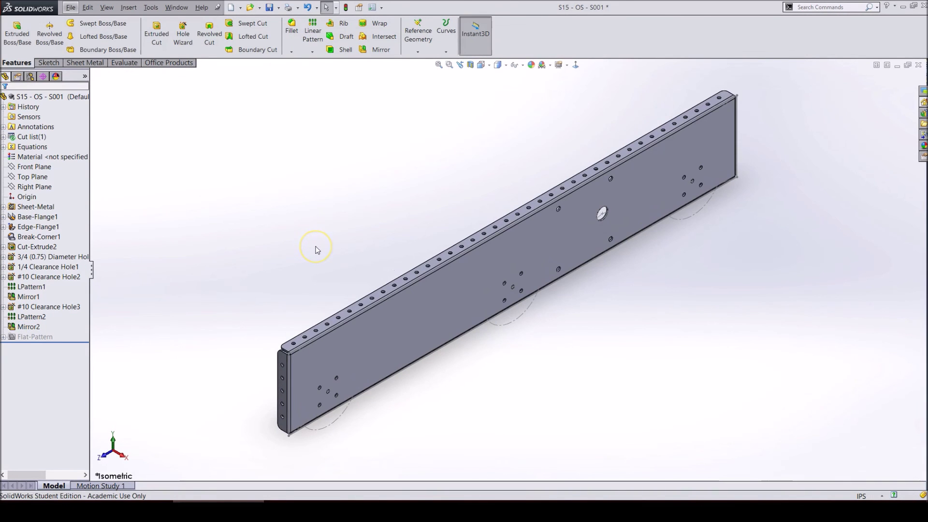